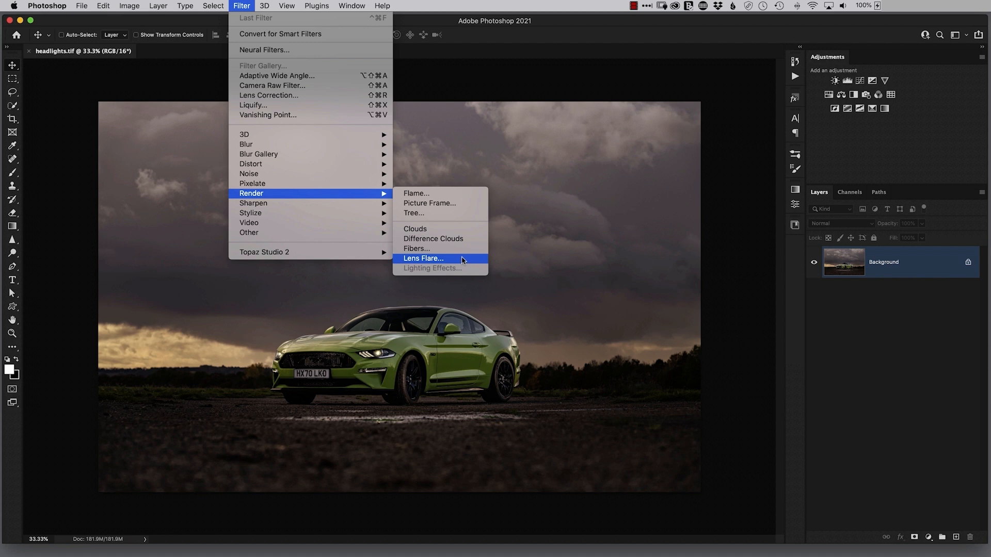
Try to apply the Lens Flare filter to a new empty layer above the background, and delete that layer.
{"action": "left_click", "coordinate": [738, 264]}
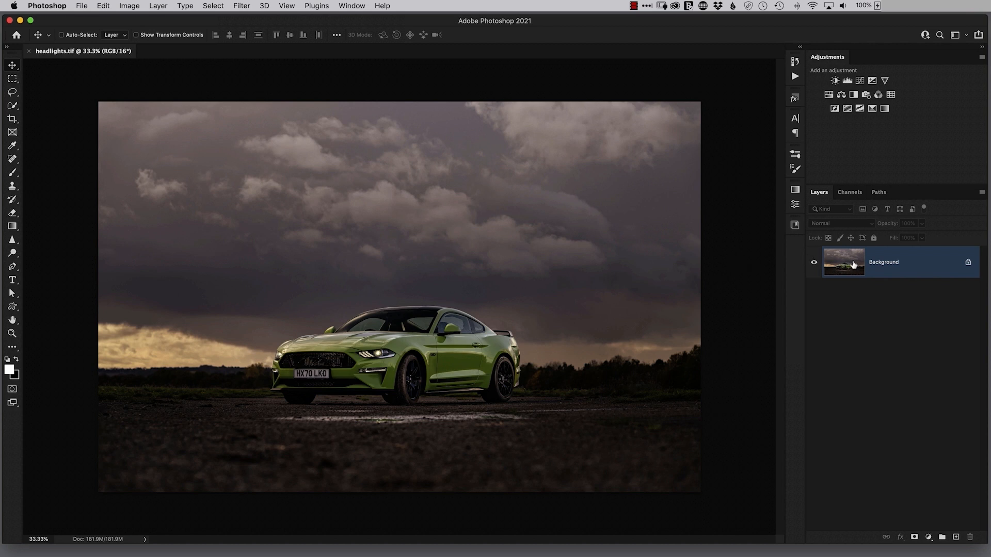
{"action": "left_click", "coordinate": [956, 538]}
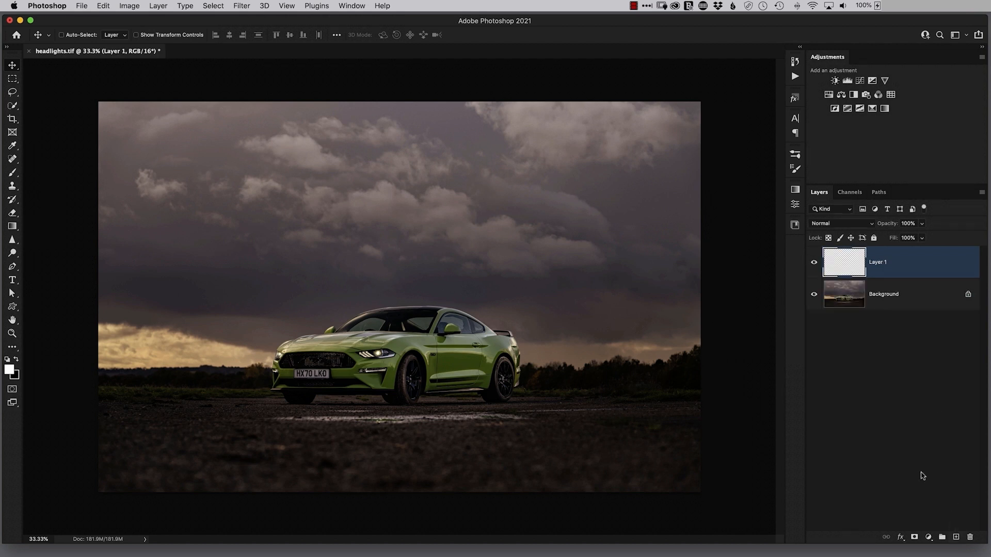
{"action": "left_click", "coordinate": [242, 7]}
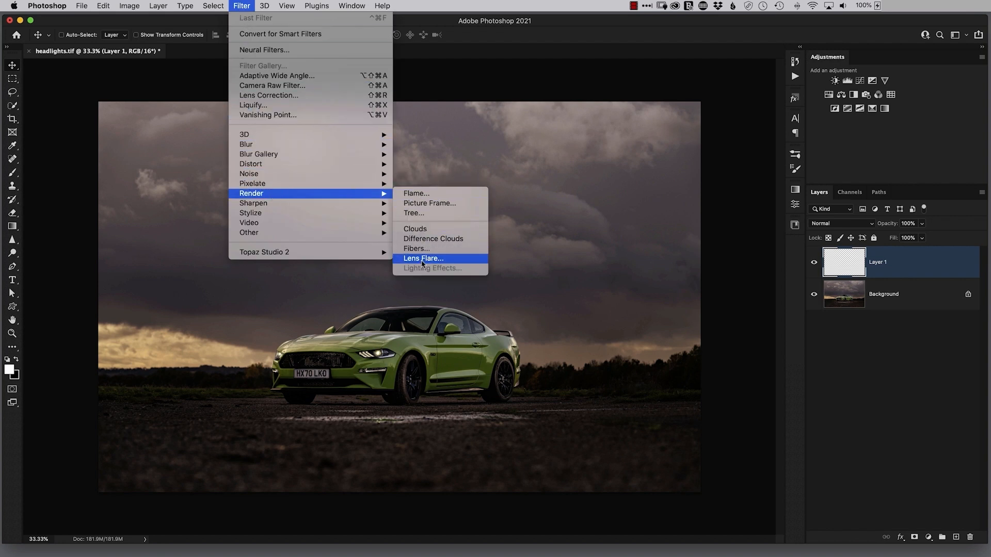
{"action": "left_click", "coordinate": [427, 260]}
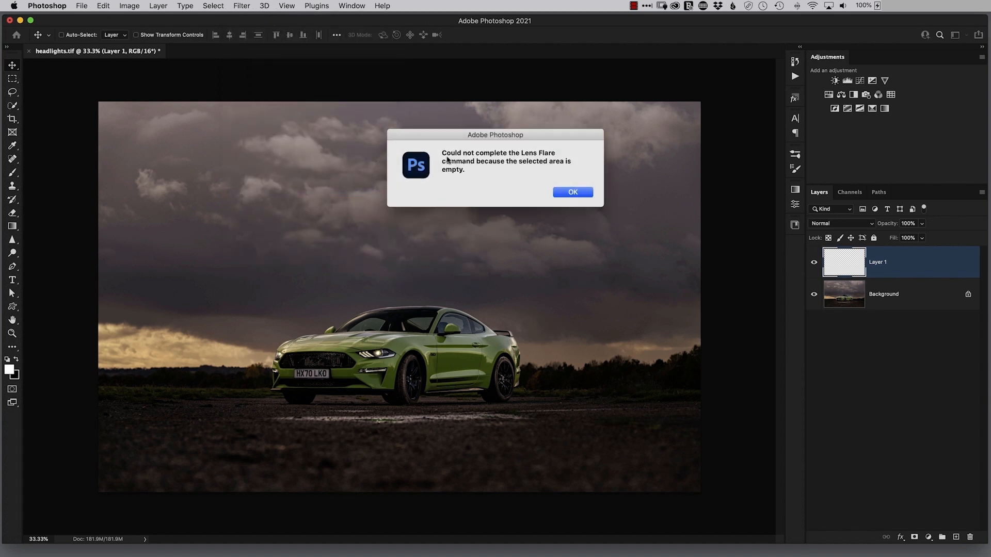
{"action": "left_click_drag", "start_coordinate": [444, 137], "coordinate": [414, 156]}
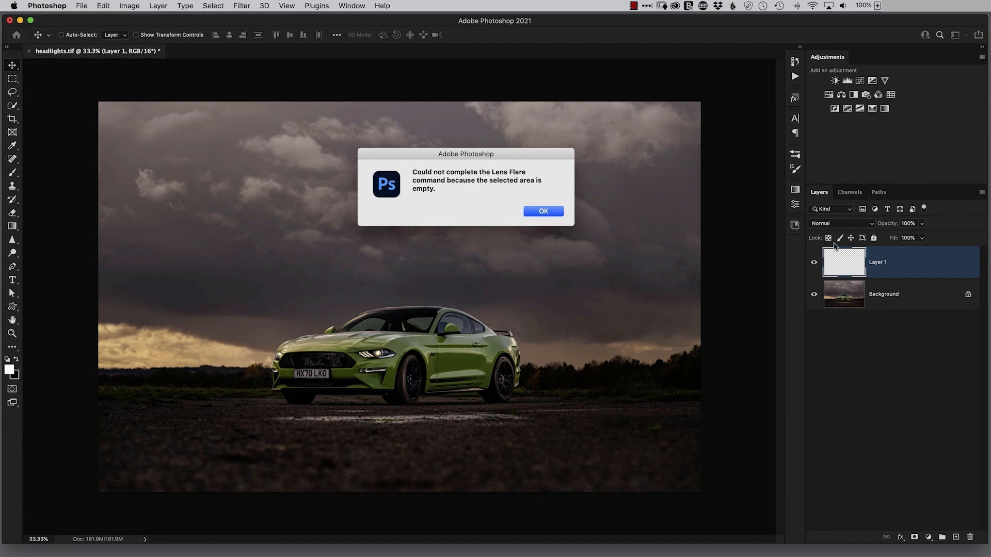
{"action": "left_click", "coordinate": [551, 212]}
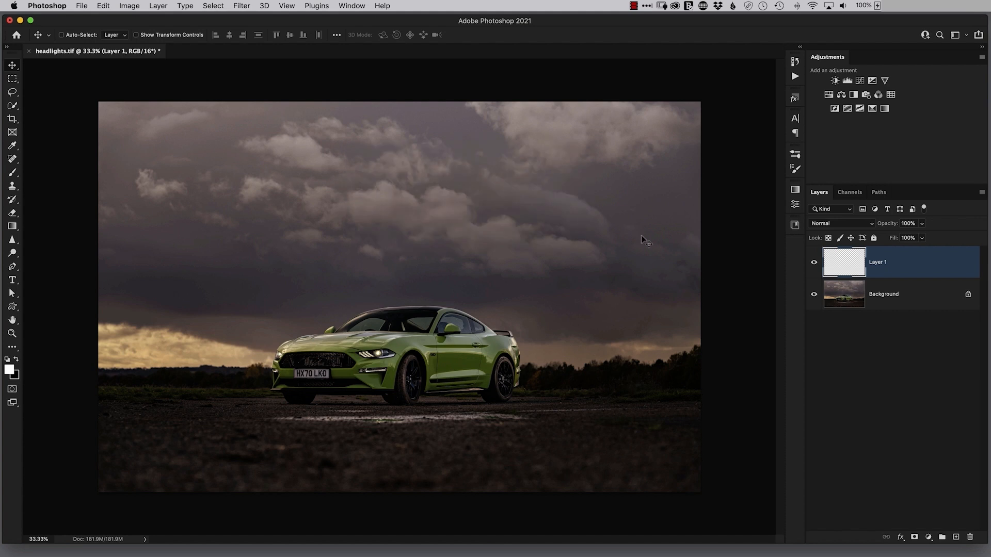
{"action": "key", "text": "Delete"}
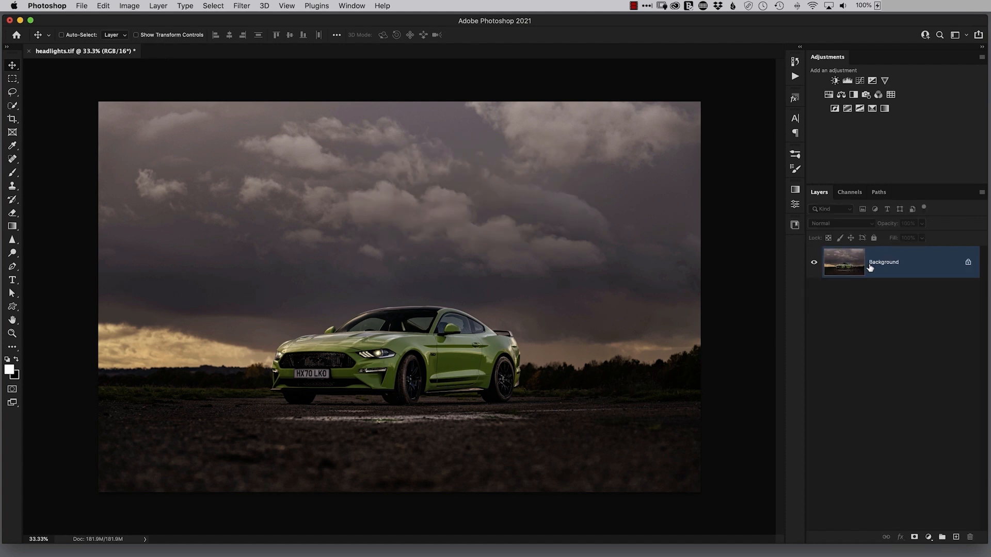
Duplicate the background layer and render a 50-300mm Zoom lens flare at 100% brightness above the car's rear window.
{"action": "key", "text": "super"}
{"action": "key", "text": "super+j"}
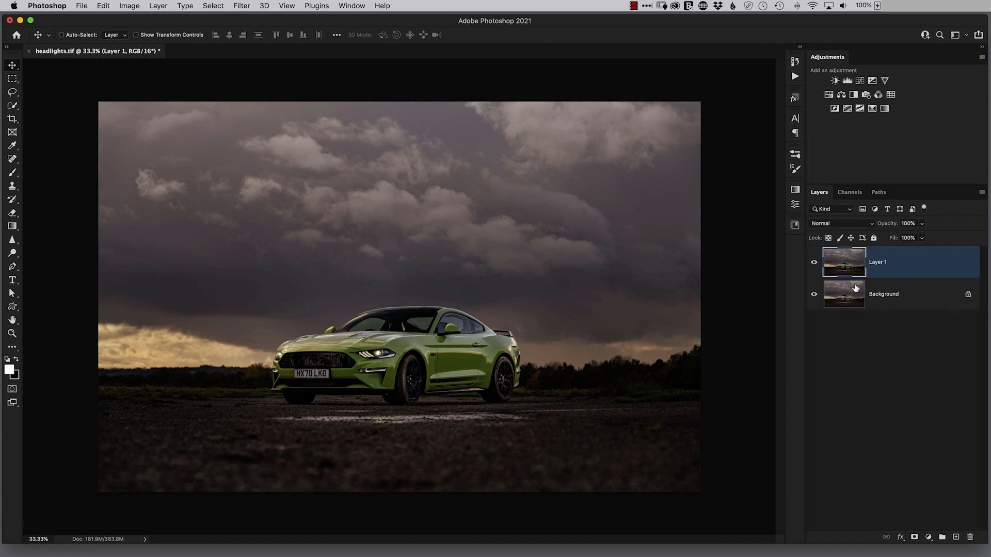
{"action": "left_click", "coordinate": [242, 8]}
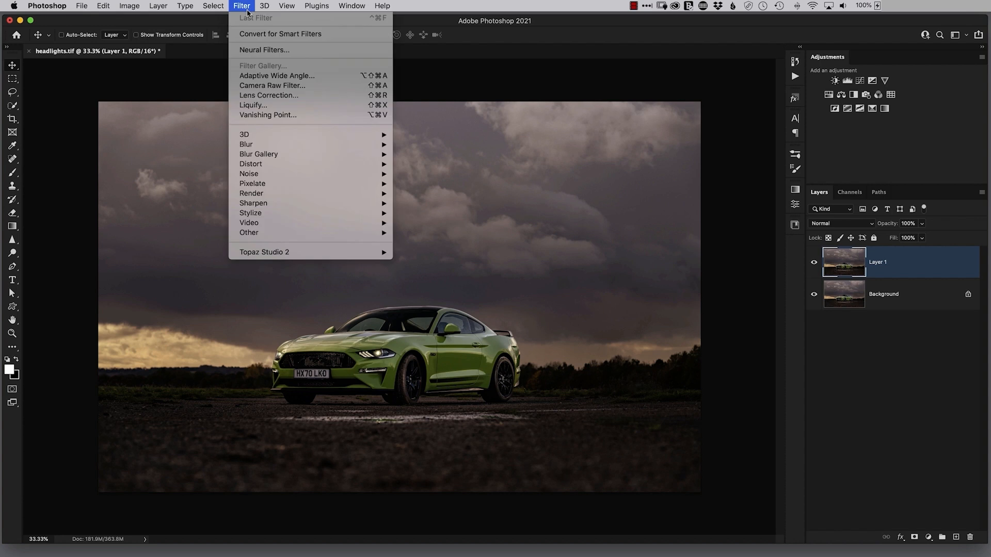
{"action": "mouse_move", "coordinate": [298, 195]}
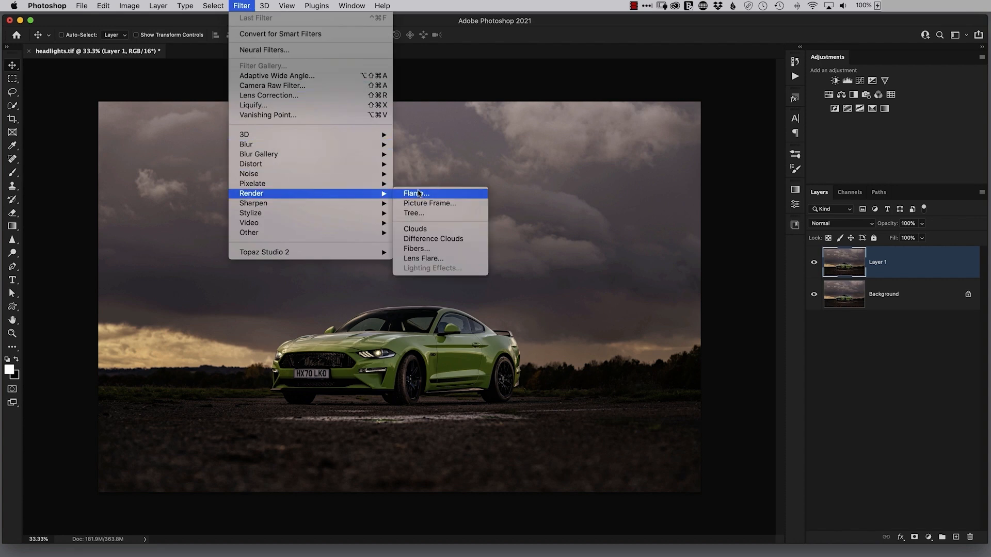
{"action": "left_click", "coordinate": [433, 259]}
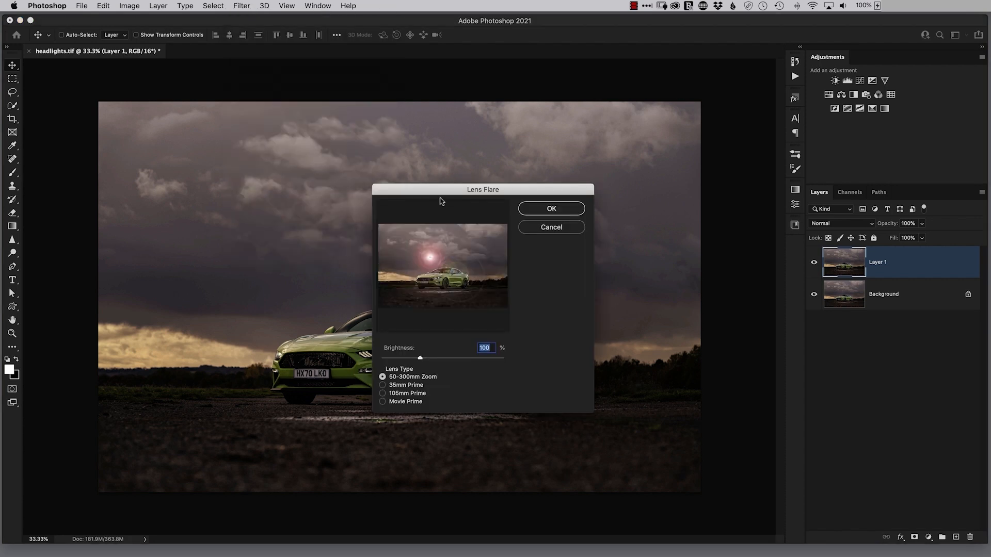
{"action": "left_click_drag", "start_coordinate": [442, 191], "coordinate": [406, 186]}
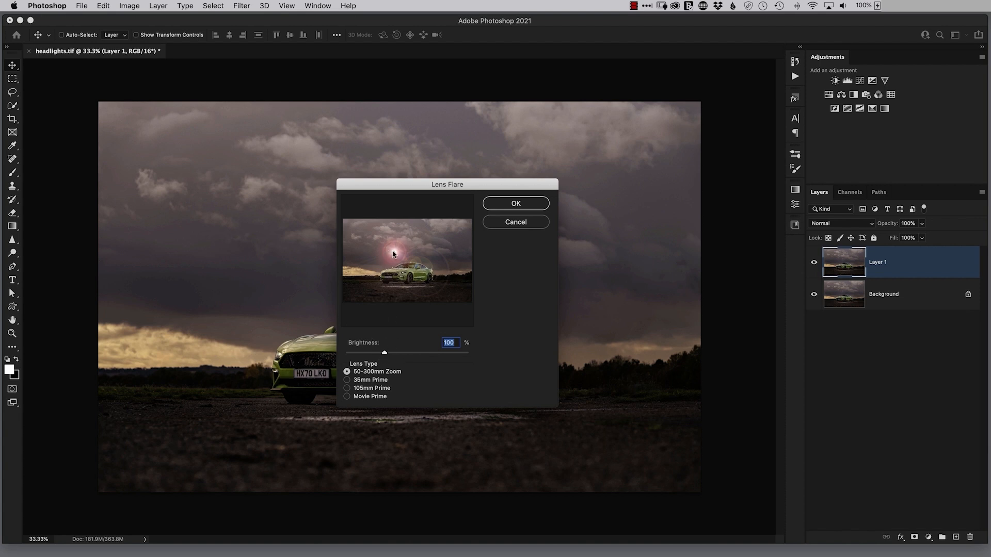
{"action": "left_click_drag", "start_coordinate": [393, 254], "coordinate": [374, 284]}
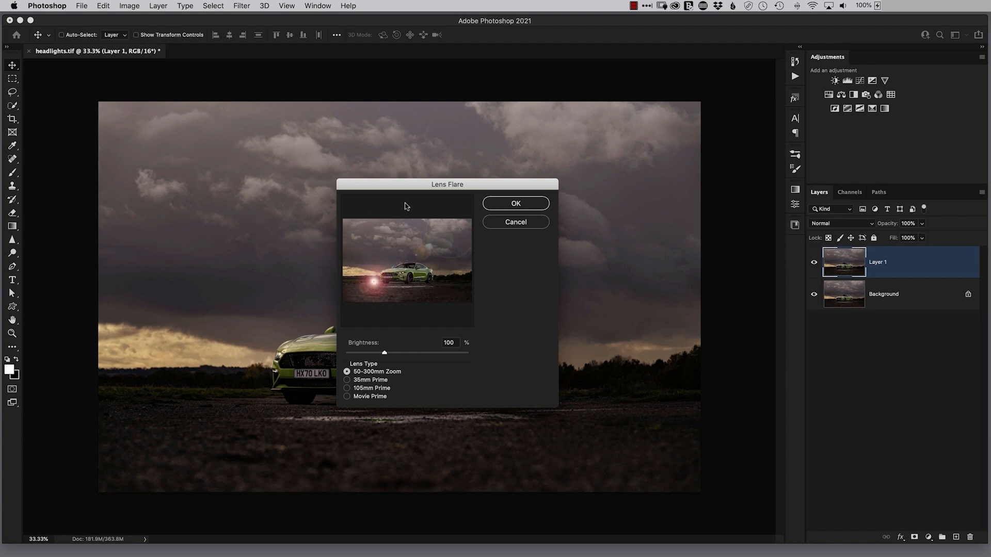
{"action": "left_click_drag", "start_coordinate": [374, 284], "coordinate": [427, 264]}
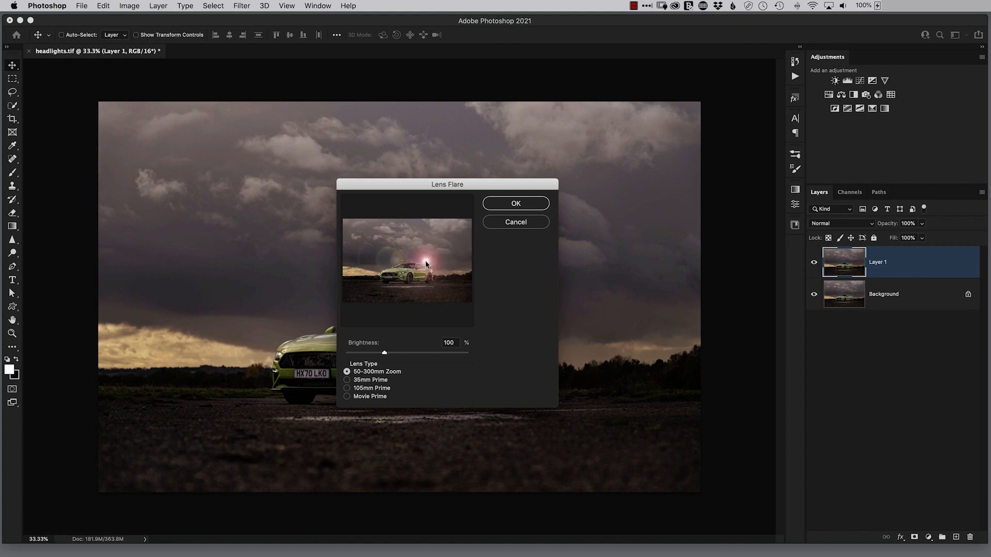
{"action": "left_click", "coordinate": [519, 203]}
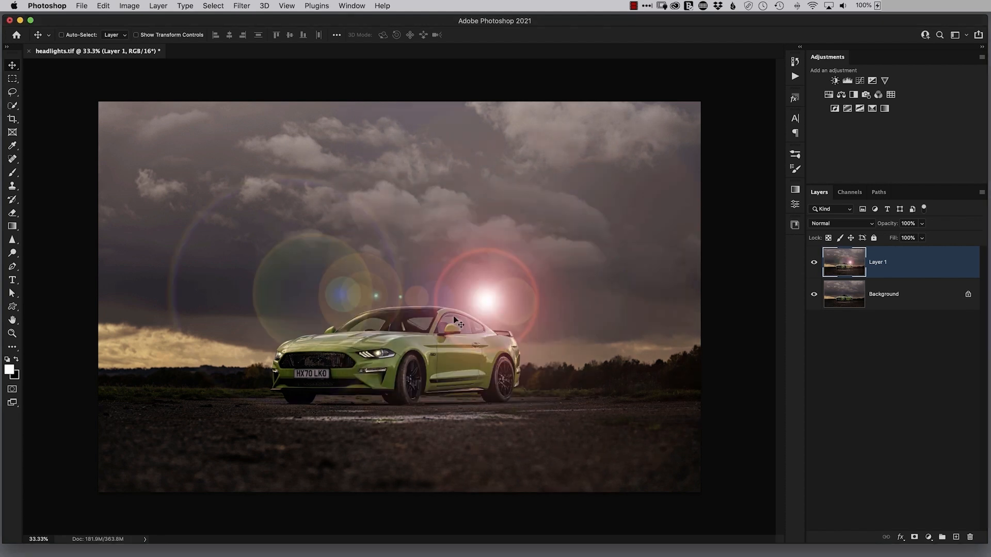
Shift the duplicated layer with the flare slightly up and to the right, and delete it.
{"action": "mouse_move", "coordinate": [485, 308]}
{"action": "left_mouse_down"}
{"action": "mouse_move", "coordinate": [328, 346]}
{"action": "mouse_move", "coordinate": [472, 304]}
{"action": "mouse_move", "coordinate": [496, 266]}
{"action": "mouse_move", "coordinate": [443, 291]}
{"action": "mouse_move", "coordinate": [474, 280]}
{"action": "mouse_move", "coordinate": [464, 310]}
{"action": "mouse_move", "coordinate": [445, 293]}
{"action": "mouse_move", "coordinate": [485, 286]}
{"action": "mouse_move", "coordinate": [491, 300]}
{"action": "left_mouse_up"}
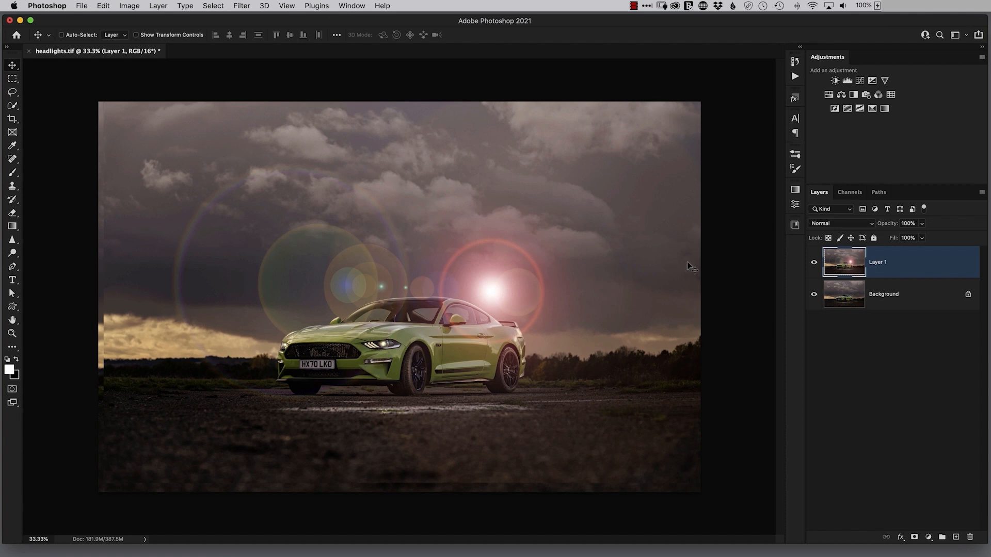
{"action": "key", "text": "BackSpace"}
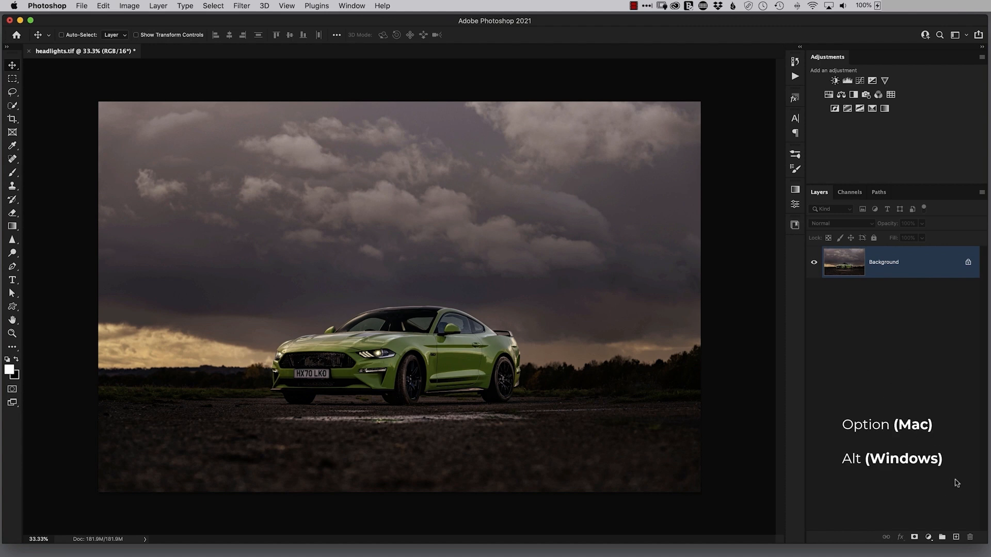
Create a new layer named "light 1" and fill it with 50% Gray in Normal mode at 100% opacity.
{"action": "left_click", "coordinate": [956, 539], "text": "alt"}
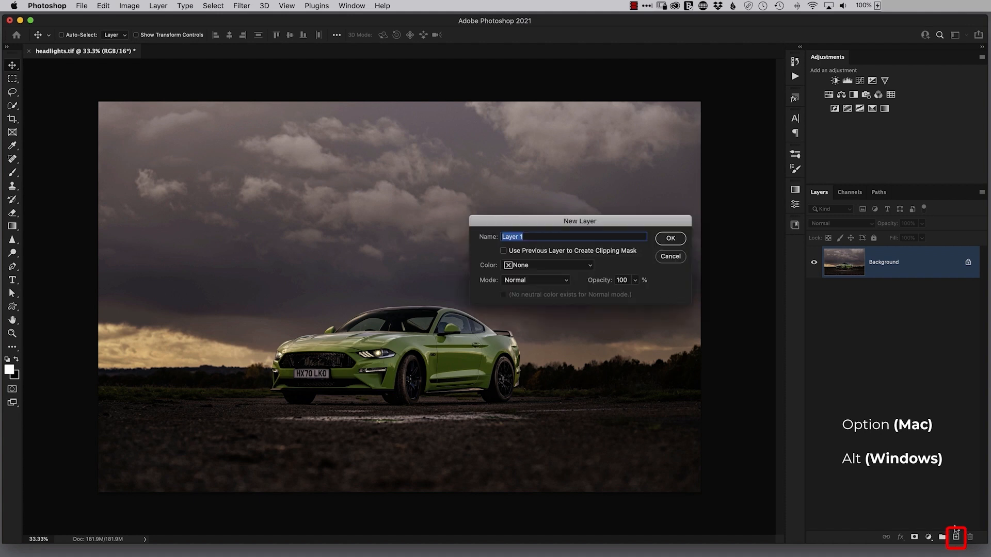
{"action": "type", "text": "light"}
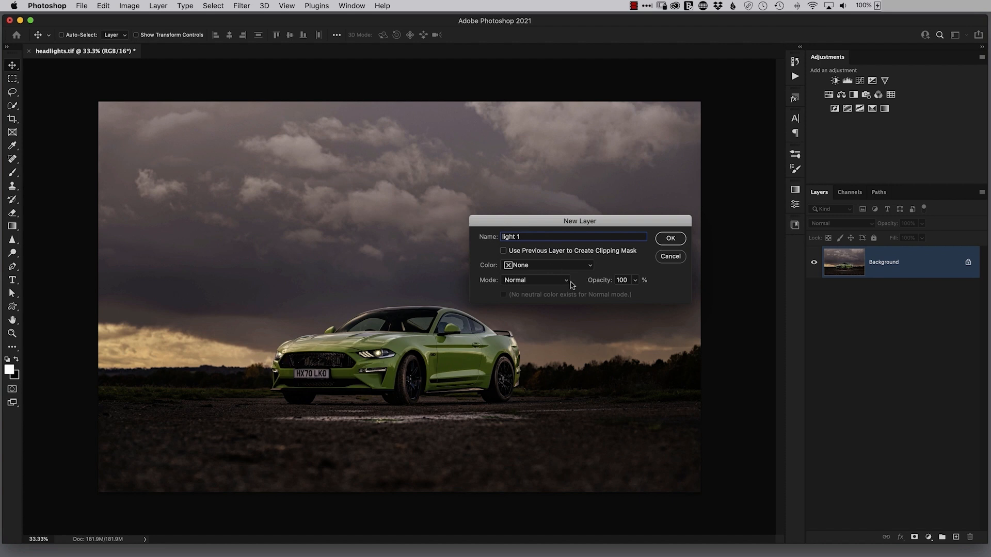
{"action": "key", "text": "Return"}
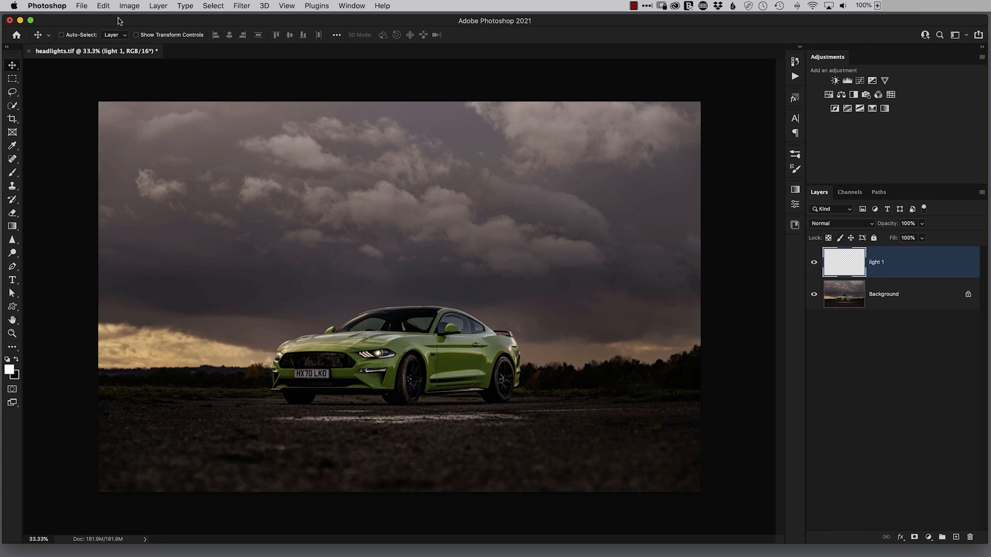
{"action": "left_click", "coordinate": [103, 6]}
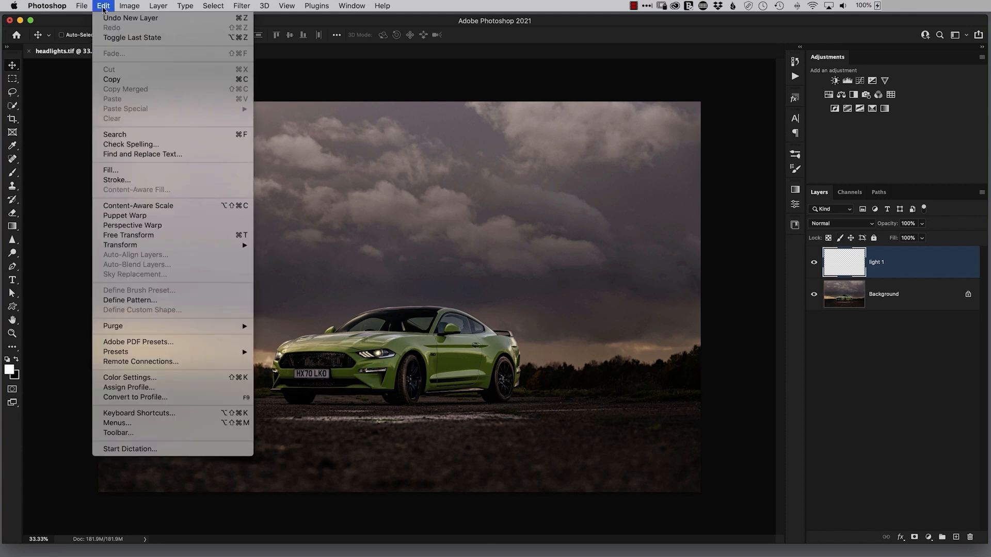
{"action": "left_click", "coordinate": [125, 171]}
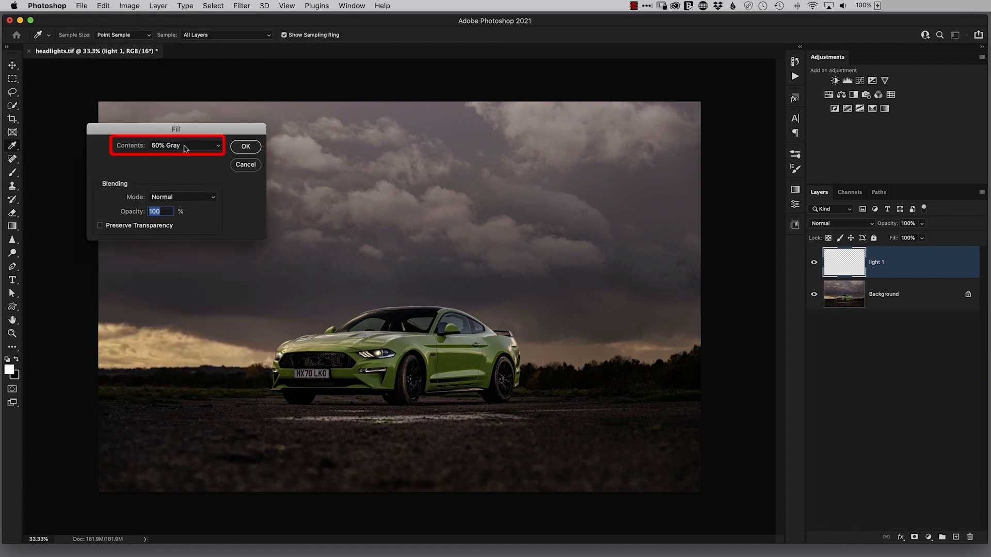
{"action": "left_click", "coordinate": [246, 148]}
{"action": "key", "text": "v"}
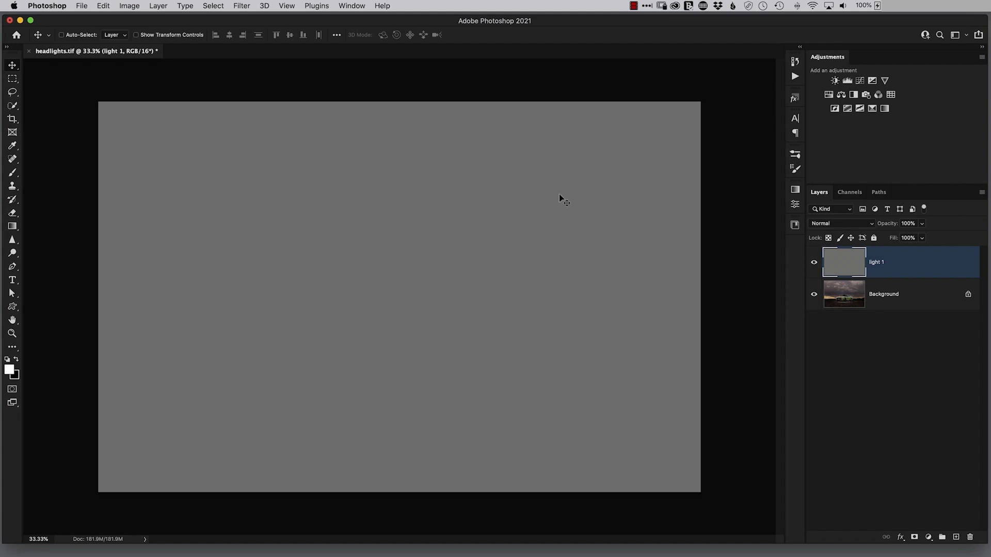
Convert the gray layer for smart filters and render a 105mm Prime lens flare at 40% brightness in the centre of the image.
{"action": "left_click", "coordinate": [241, 7]}
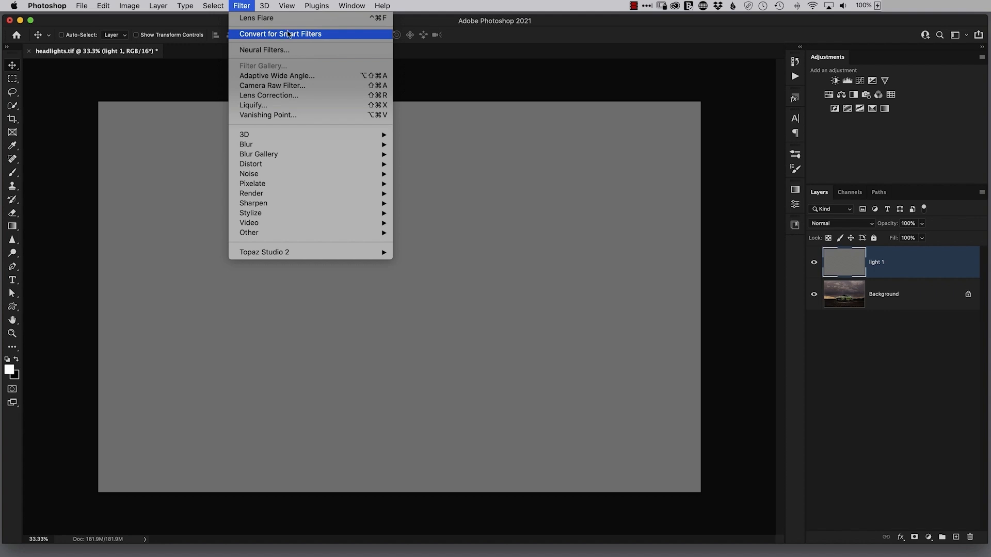
{"action": "left_click", "coordinate": [313, 35]}
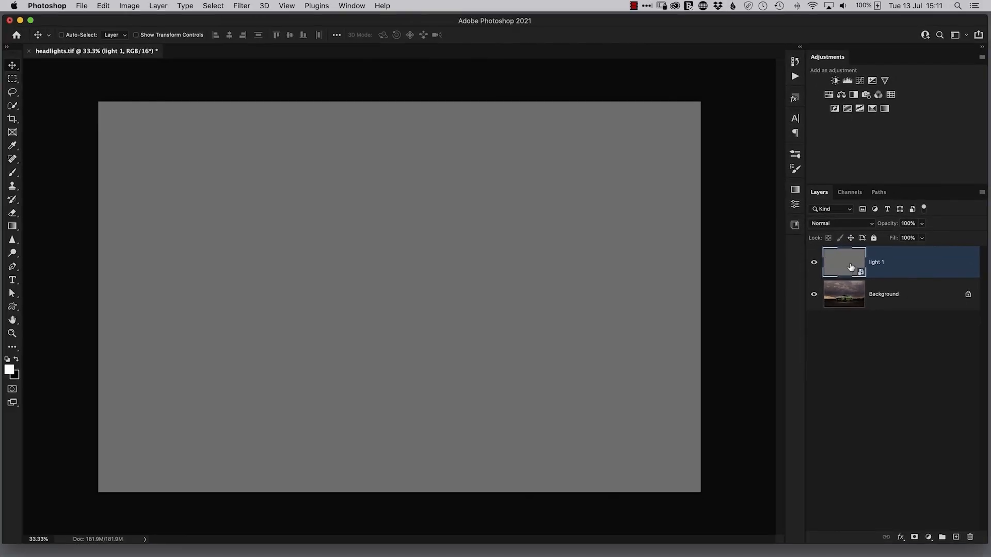
{"action": "left_click", "coordinate": [243, 7]}
{"action": "mouse_move", "coordinate": [316, 195]}
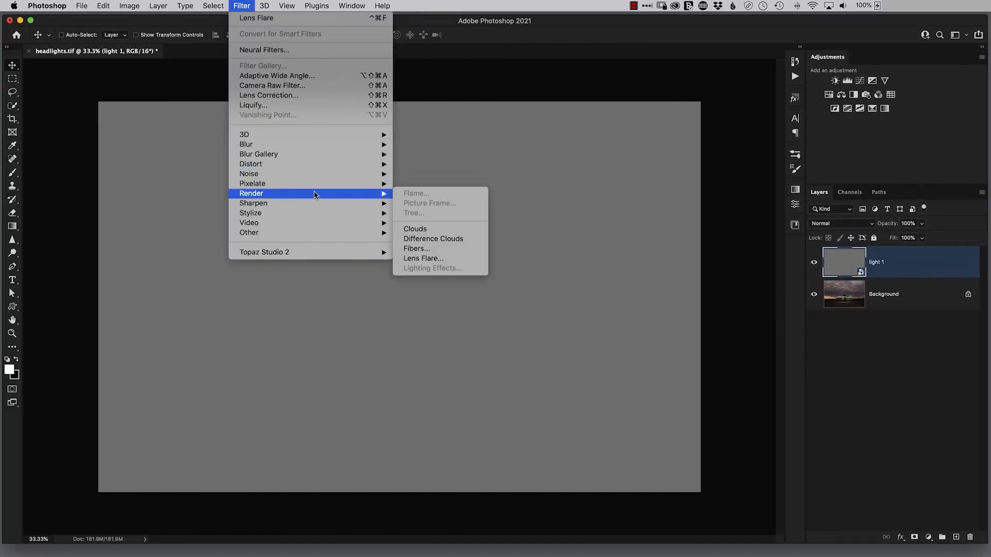
{"action": "left_click", "coordinate": [423, 259]}
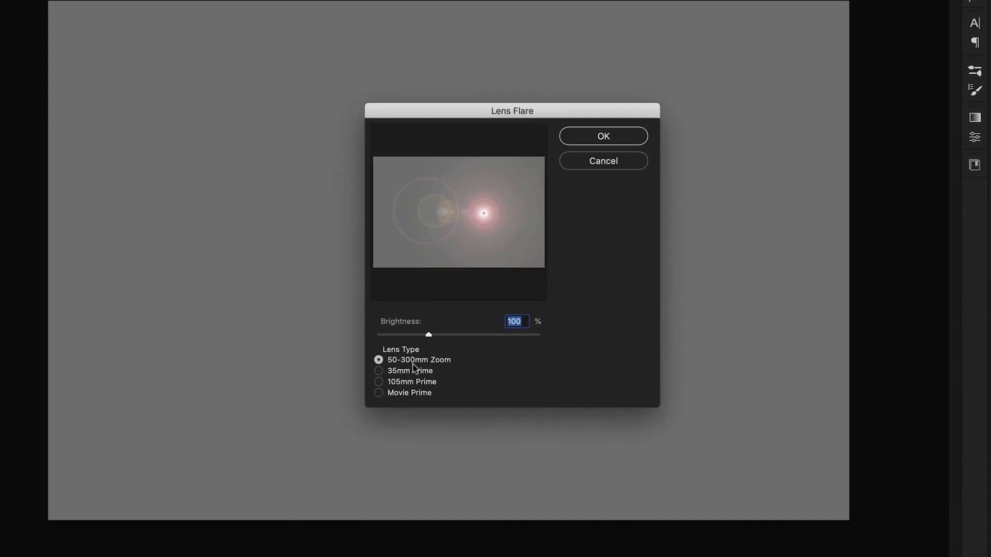
{"action": "left_click", "coordinate": [379, 382]}
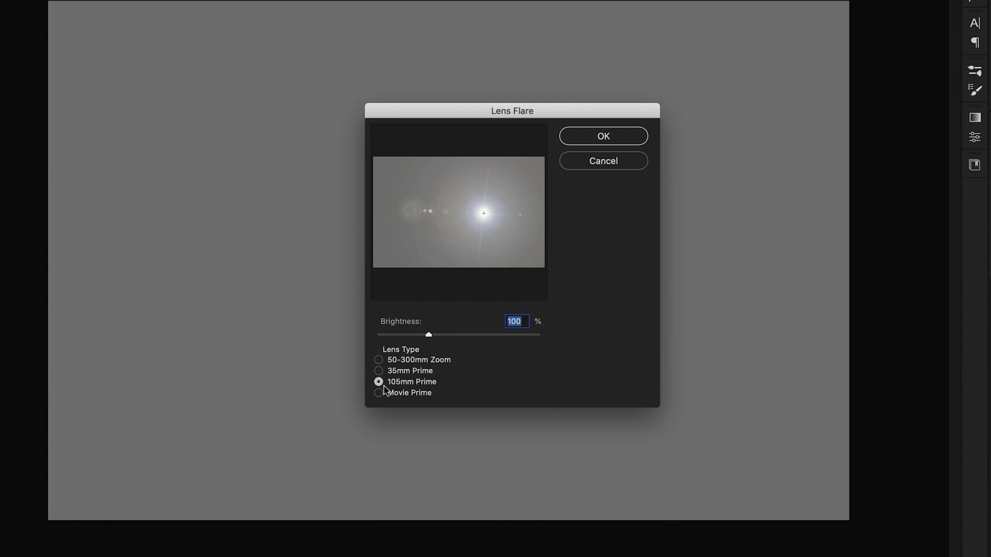
{"action": "left_click_drag", "start_coordinate": [428, 335], "coordinate": [396, 334]}
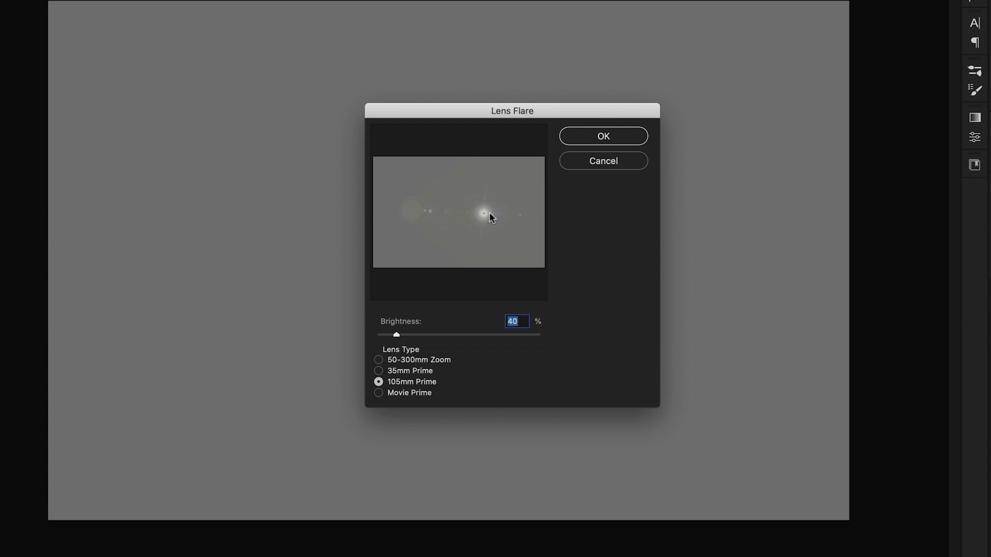
{"action": "left_click_drag", "start_coordinate": [484, 213], "coordinate": [436, 205]}
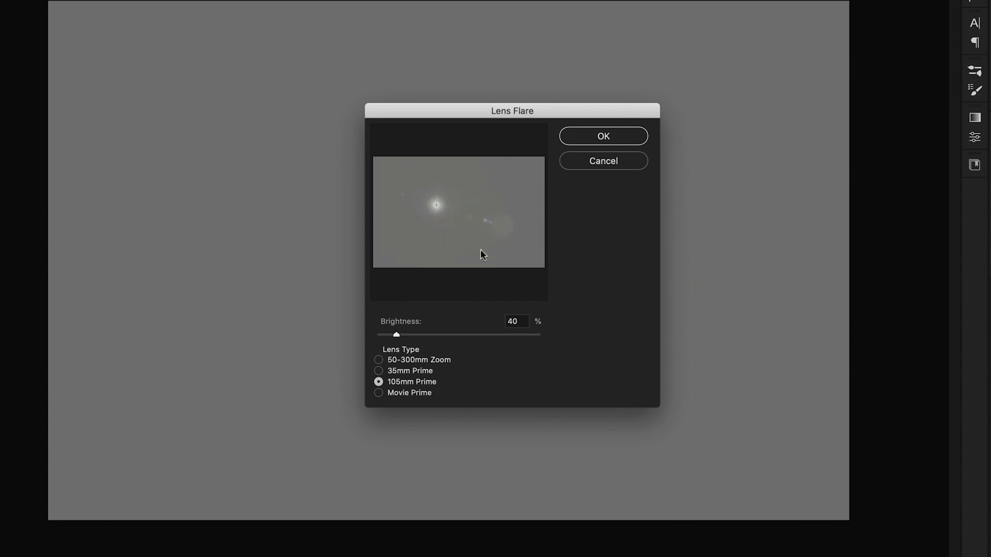
{"action": "left_click", "coordinate": [439, 206]}
{"action": "left_click_drag", "start_coordinate": [439, 206], "coordinate": [453, 211]}
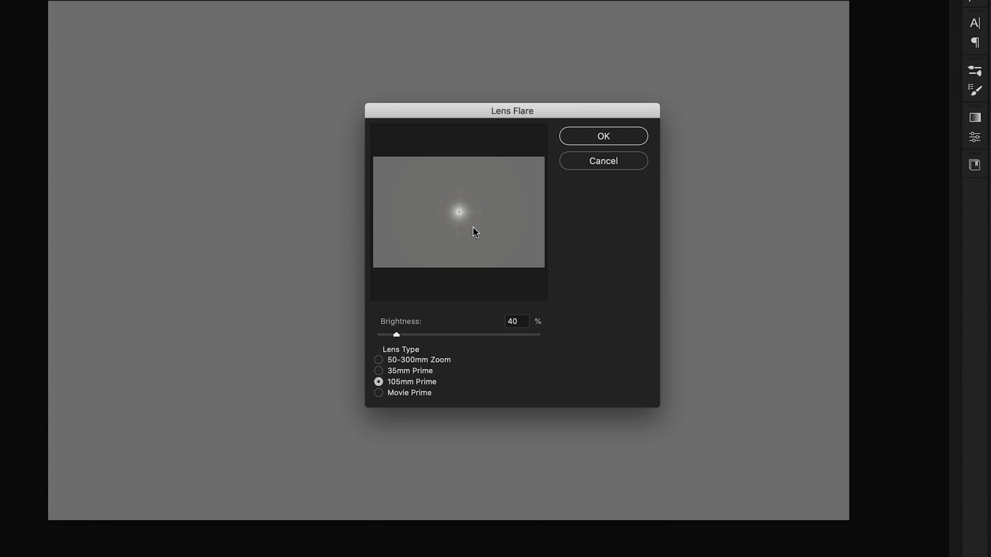
{"action": "left_click", "coordinate": [599, 137]}
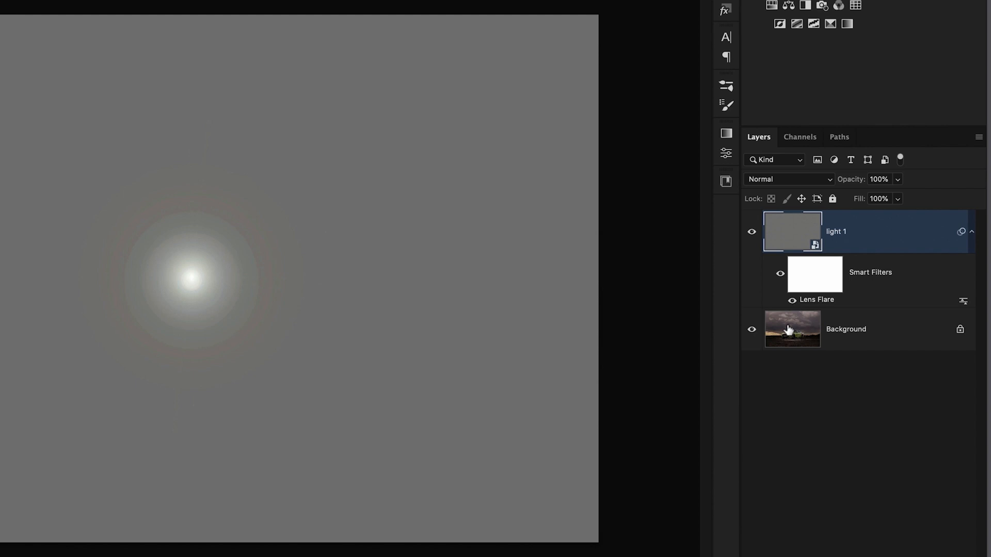
Set the light 1 layer's blend mode to Hard Light and move its flare onto the car's headlight beside the front wheel.
{"action": "left_click", "coordinate": [781, 181]}
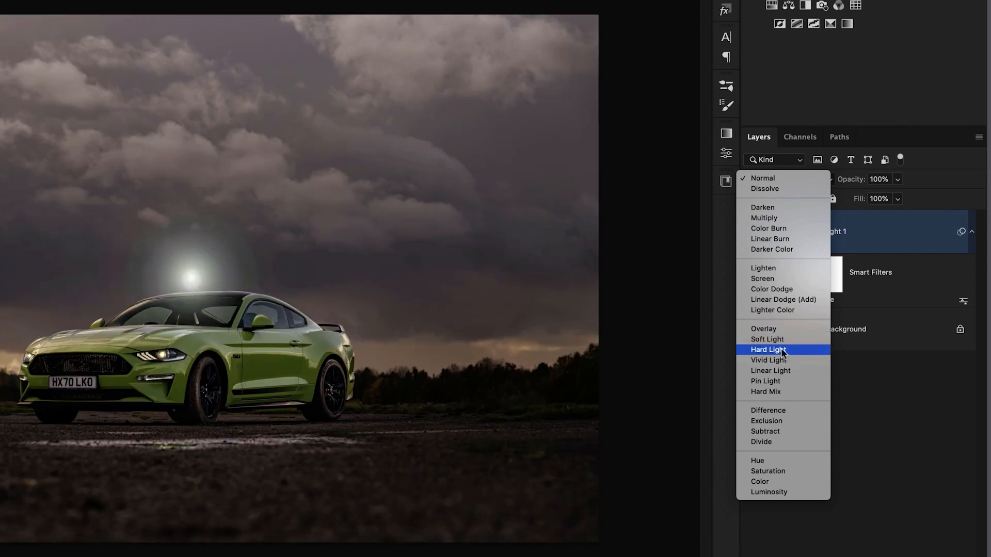
{"action": "left_click", "coordinate": [784, 349]}
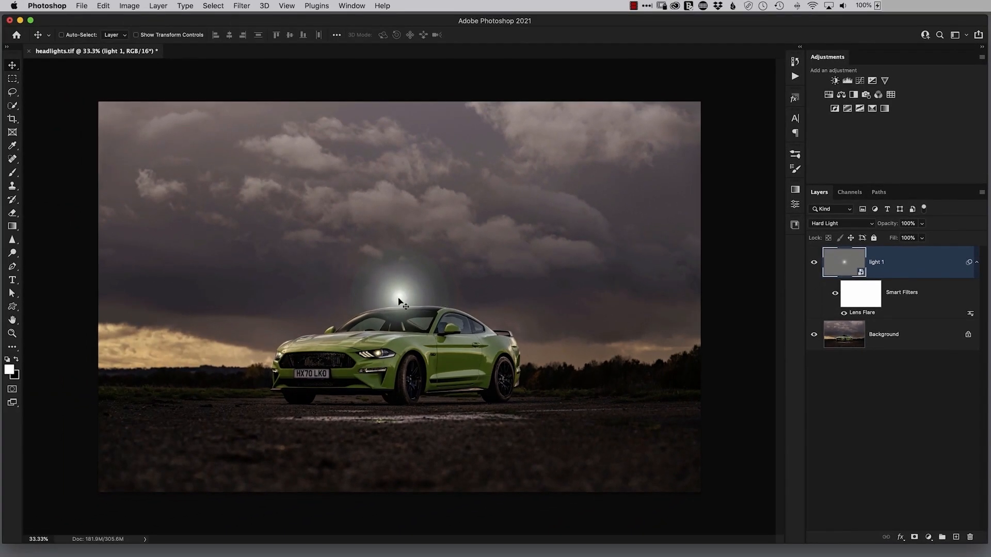
{"action": "left_click_drag", "start_coordinate": [400, 302], "coordinate": [431, 338]}
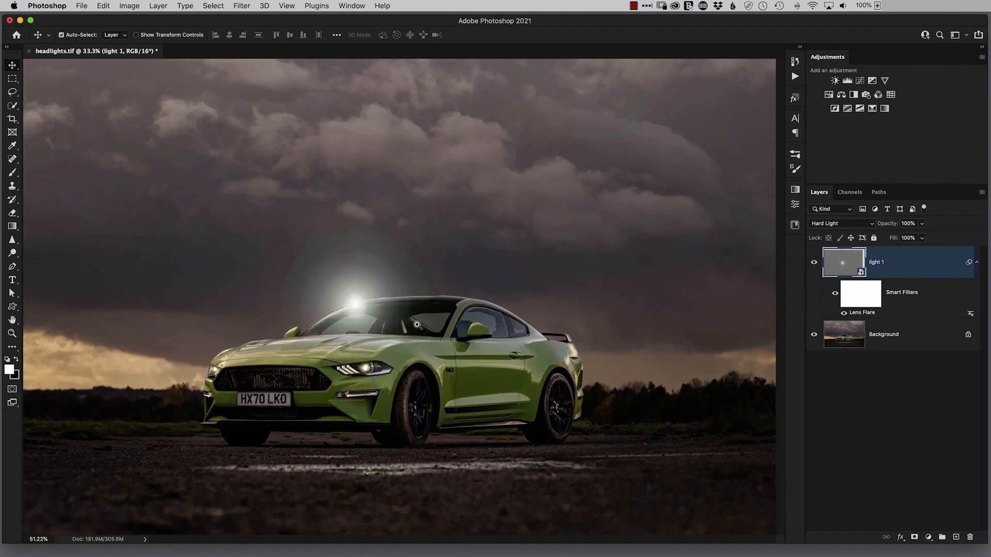
{"action": "left_click_drag", "start_coordinate": [358, 314], "coordinate": [364, 370]}
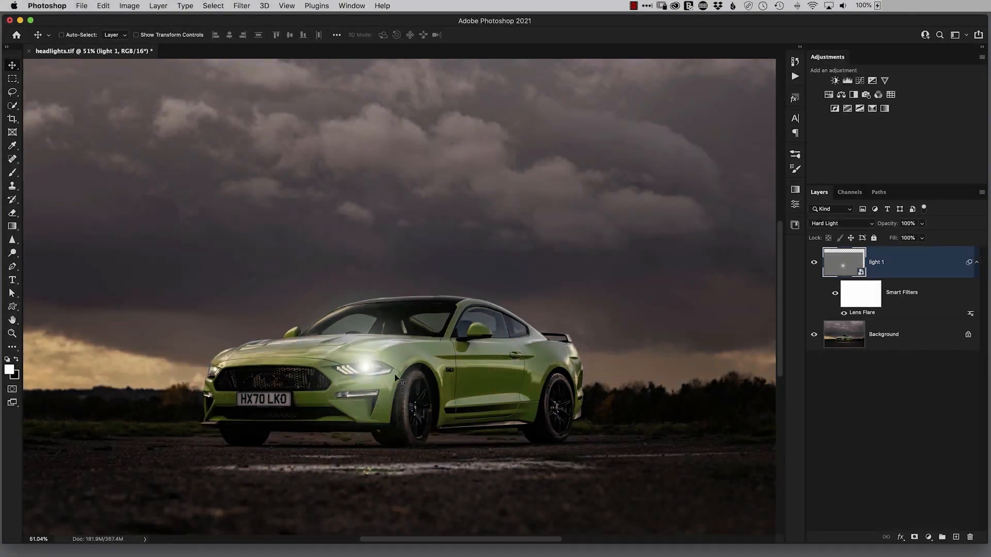
Apply a Gaussian Blur smart filter with a 7 pixel radius to the light 1 layer.
{"action": "key", "text": "super+space"}
{"action": "left_click_drag", "start_coordinate": [370, 373], "coordinate": [405, 326]}
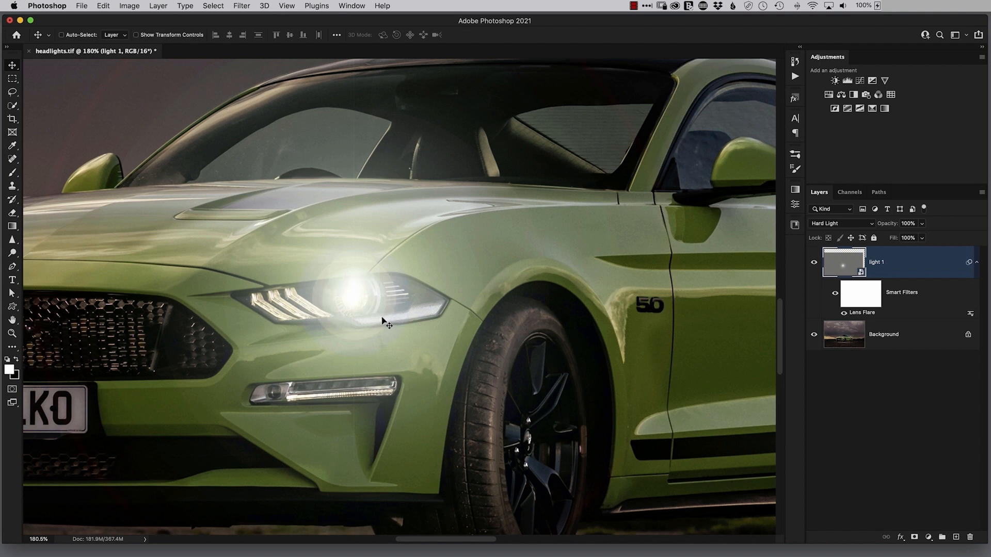
{"action": "left_click", "coordinate": [241, 7]}
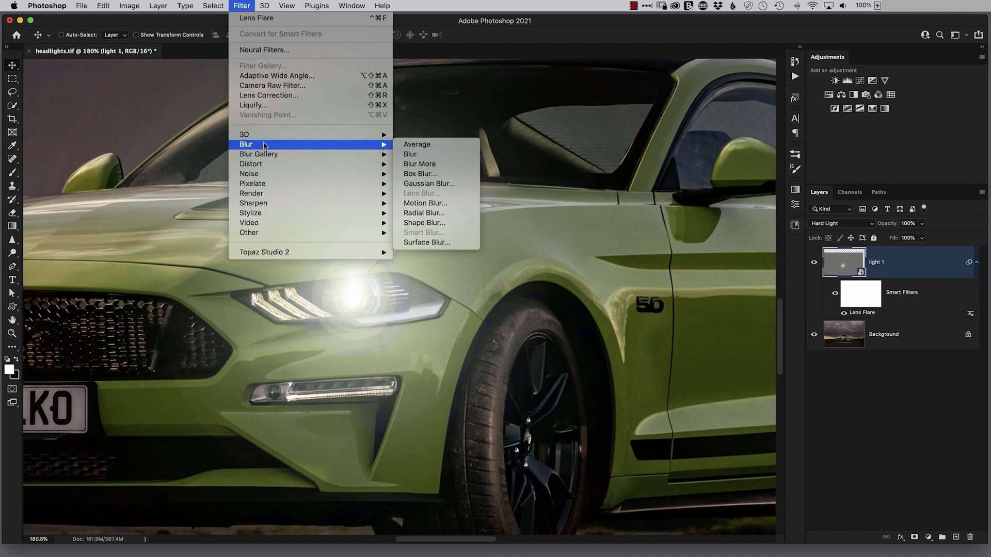
{"action": "left_click", "coordinate": [438, 184]}
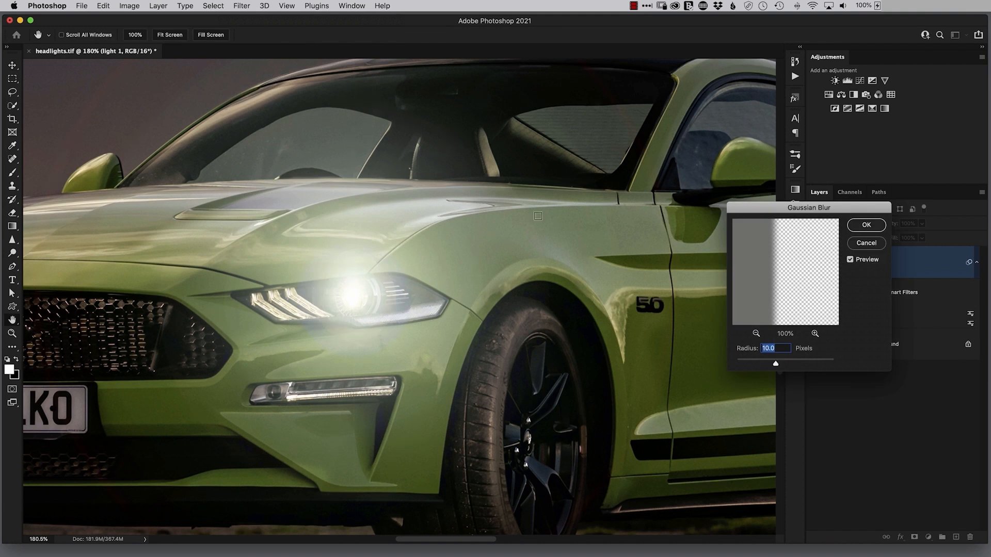
{"action": "type", "text": "7"}
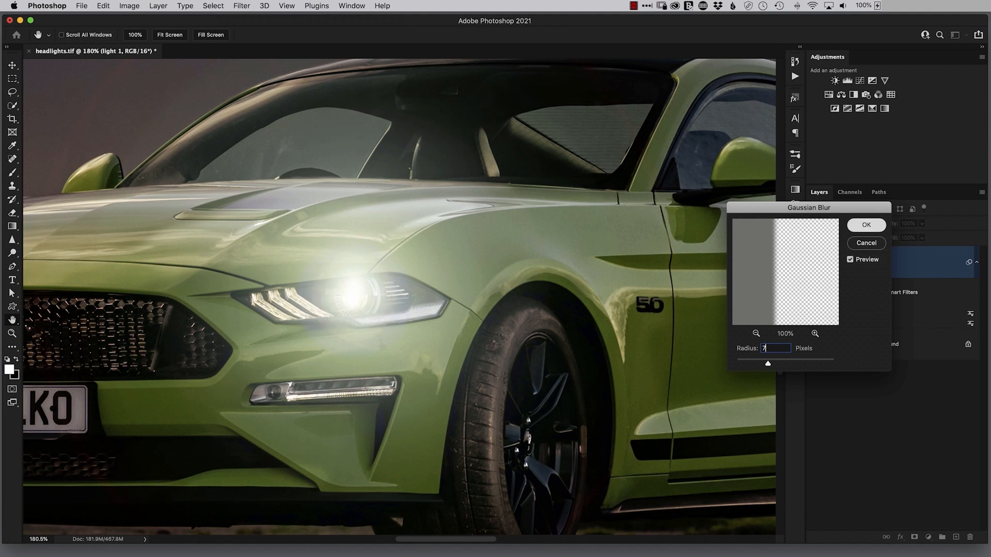
{"action": "key", "text": "Return"}
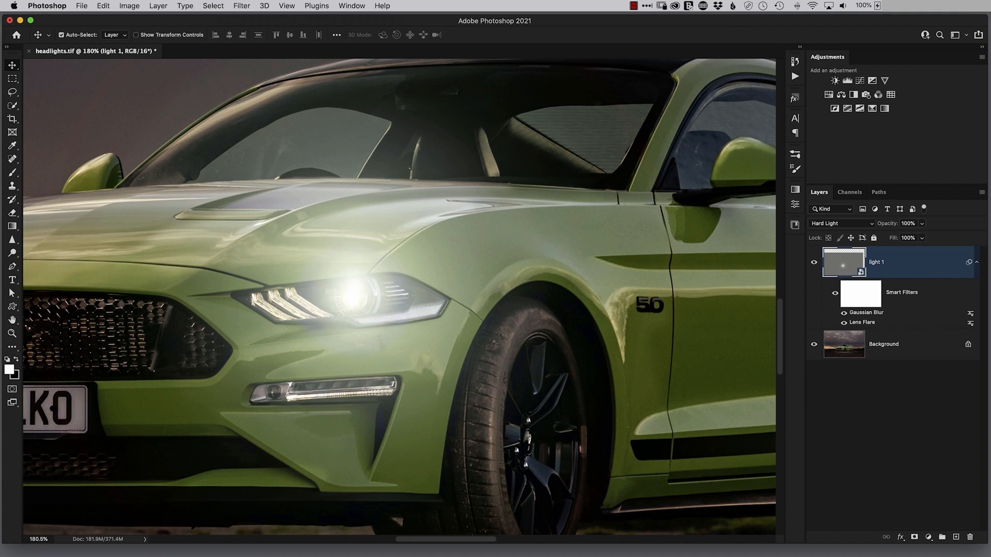
Add a white layer mask to the light 1 layer and set up a Soft Round brush with 0% hardness.
{"action": "key", "text": "super+0"}
{"action": "left_click_drag", "start_coordinate": [369, 194], "coordinate": [435, 193]}
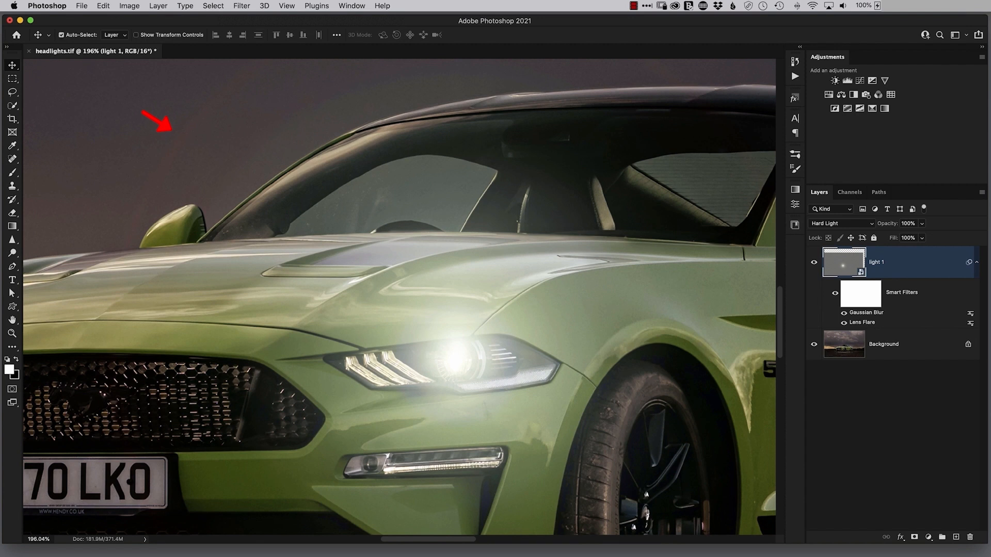
{"action": "scroll", "coordinate": [374, 252], "scroll_direction": "down", "scroll_amount": 8}
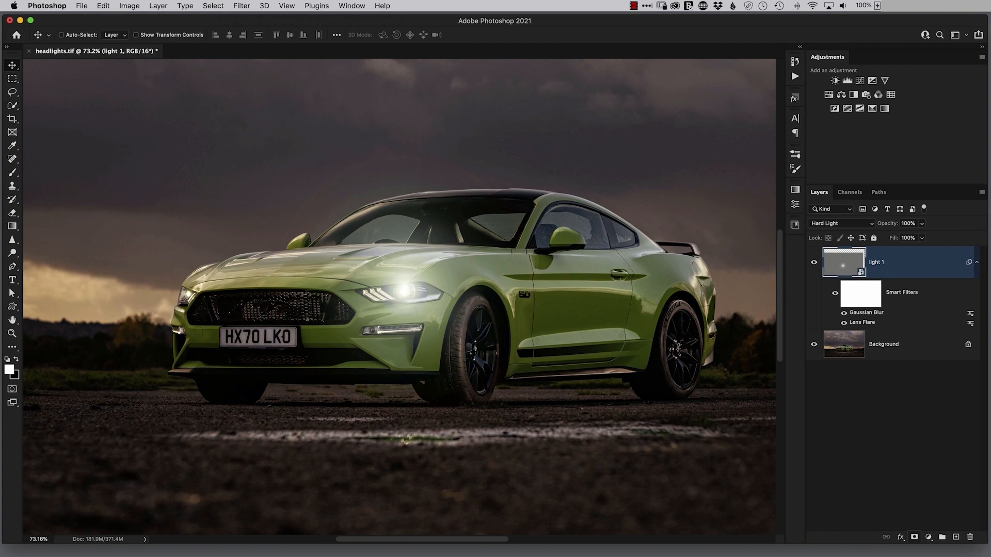
{"action": "left_click", "coordinate": [915, 537]}
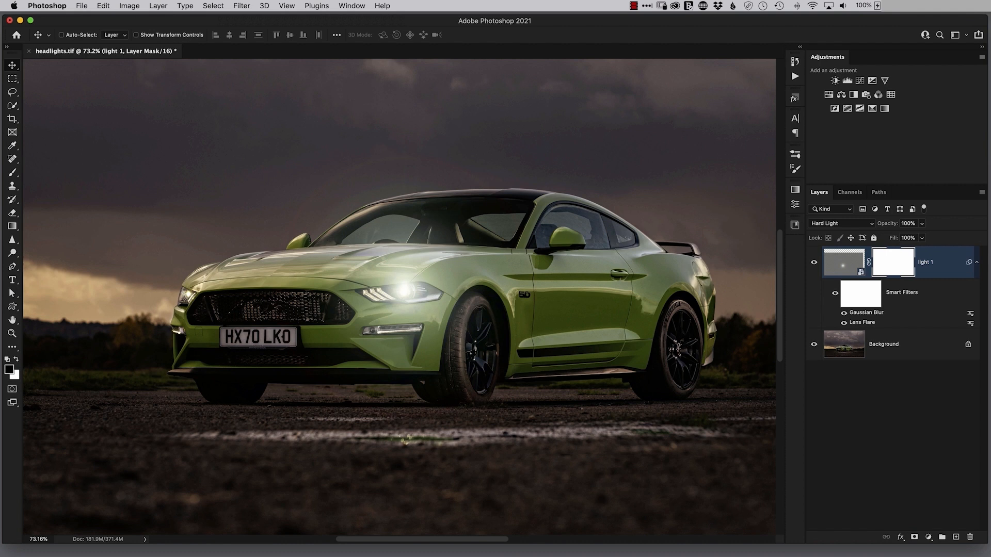
{"action": "key", "text": "b"}
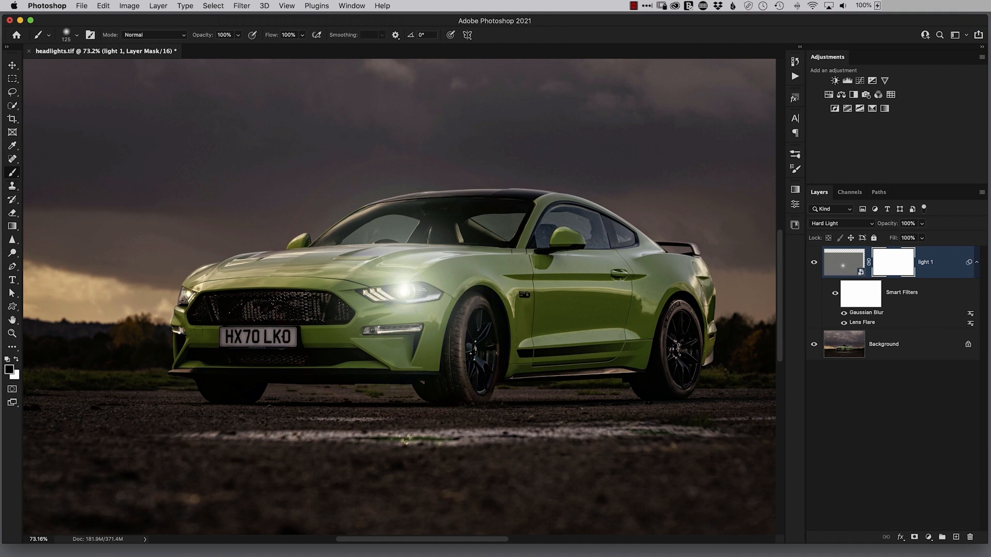
{"action": "left_click", "coordinate": [77, 34]}
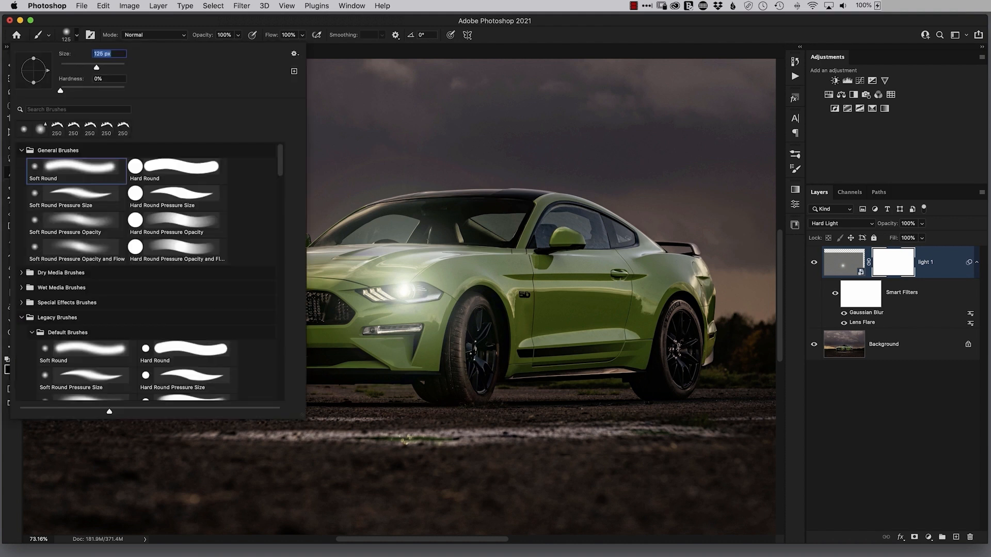
{"action": "left_click", "coordinate": [109, 78]}
{"action": "key", "text": "Return"}
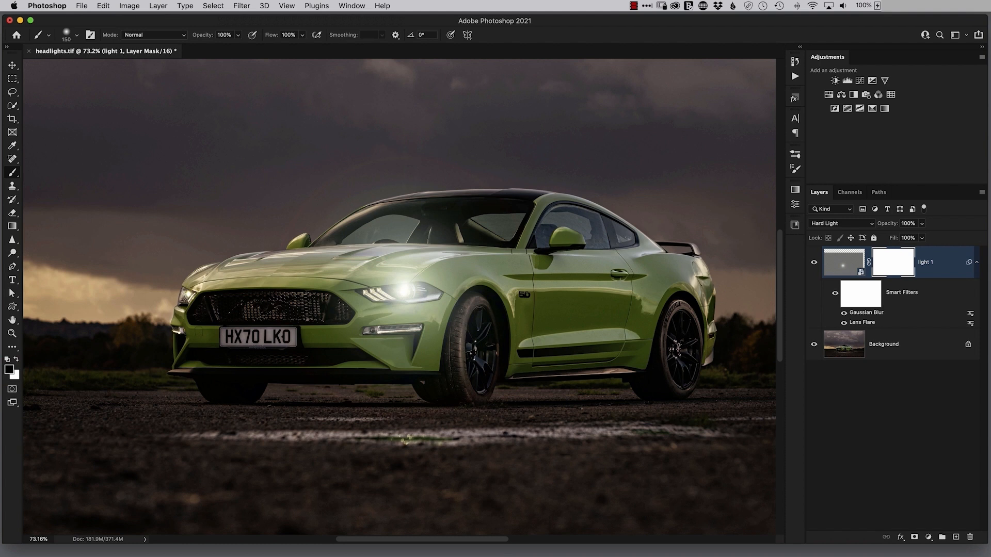
Paint black on the light 1 mask in a ring around the headlight glow with a 600 px brush, and compare the image with and without the layer.
{"action": "key", "text": "bracketright"}
{"action": "key", "text": "bracketright"}
{"action": "key", "text": "bracketright"}
{"action": "key", "text": "bracketright"}
{"action": "key", "text": "bracketright"}
{"action": "key", "text": "bracketright"}
{"action": "key", "text": "bracketright"}
{"action": "key", "text": "bracketright"}
{"action": "key", "text": "bracketleft"}
{"action": "left_click_drag", "start_coordinate": [345, 146], "coordinate": [304, 173]}
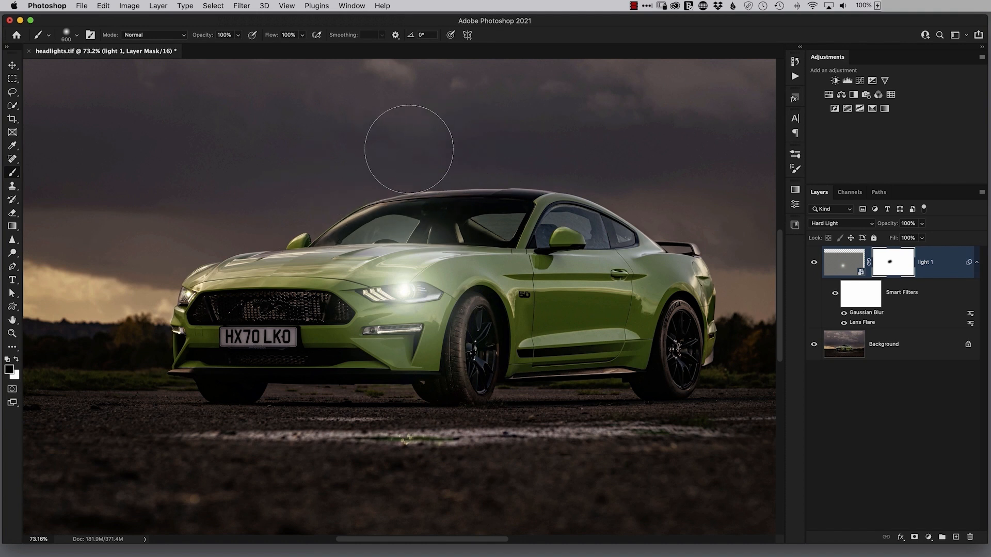
{"action": "mouse_move", "coordinate": [409, 150]}
{"action": "left_mouse_down"}
{"action": "mouse_move", "coordinate": [570, 225]}
{"action": "mouse_move", "coordinate": [440, 473]}
{"action": "mouse_move", "coordinate": [333, 476]}
{"action": "left_mouse_up"}
{"action": "key", "text": "super+comma"}
{"action": "key", "text": "super+comma"}
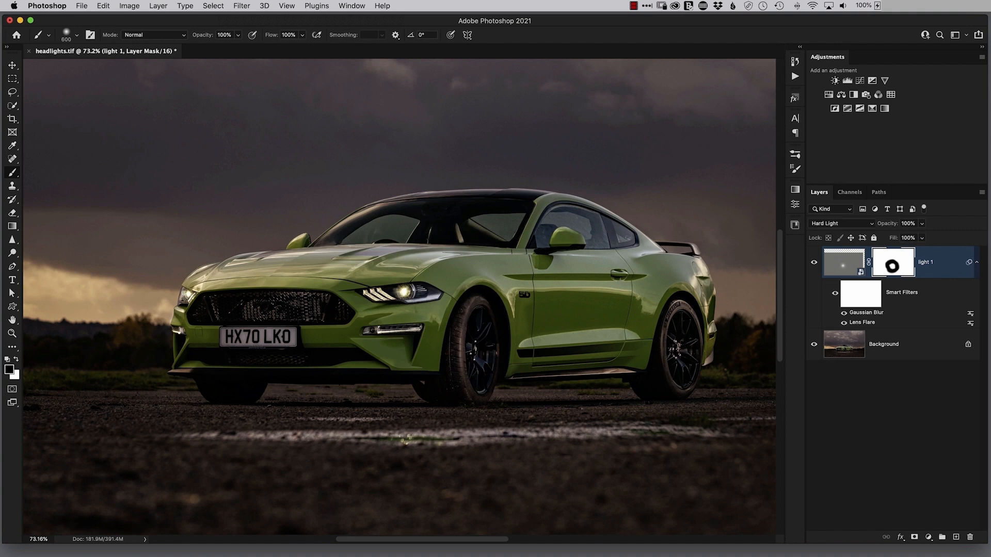
{"action": "key", "text": "super+comma"}
{"action": "key", "text": "super+comma"}
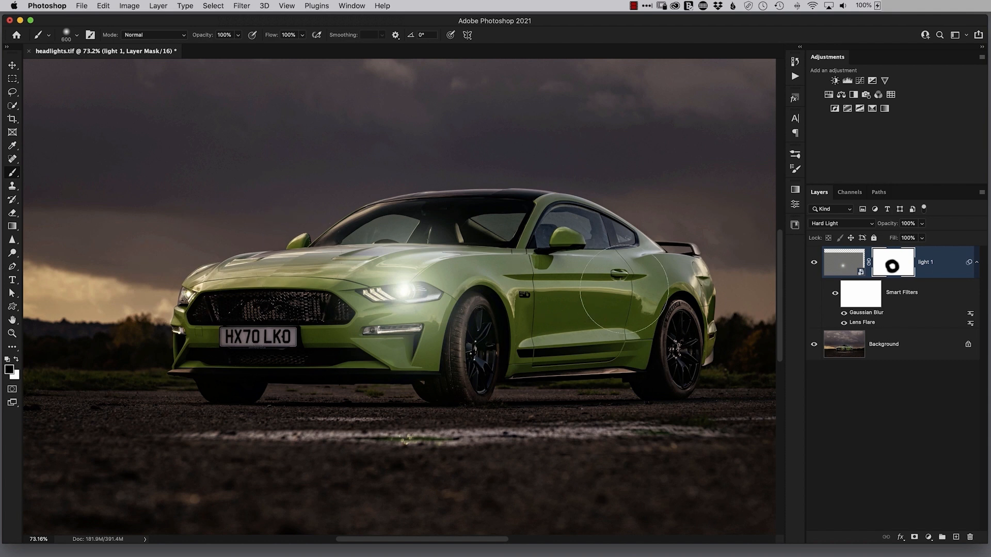
Collapse the light 1 layer's smart filters, duplicate the layer itself and name the copy "light 2".
{"action": "key", "text": "v"}
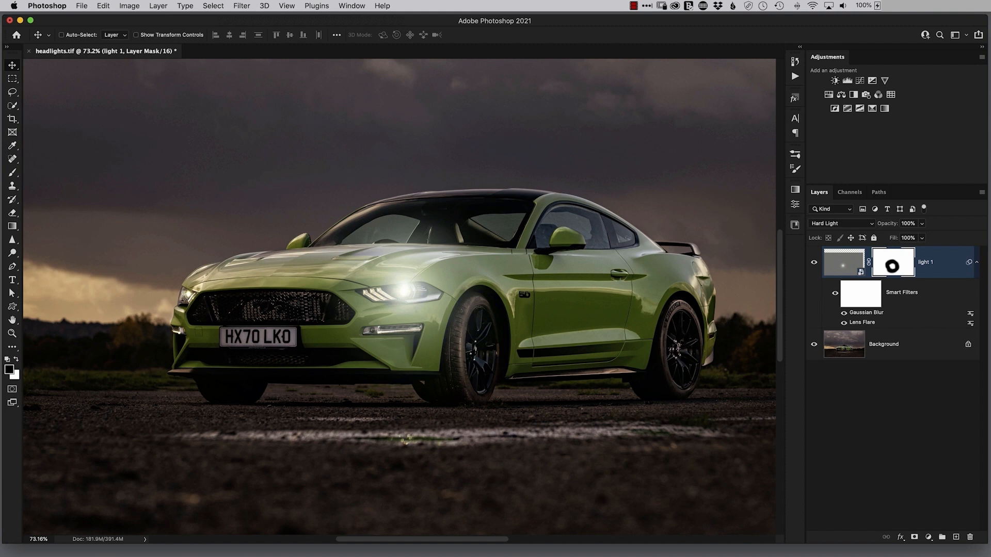
{"action": "left_click", "coordinate": [976, 262]}
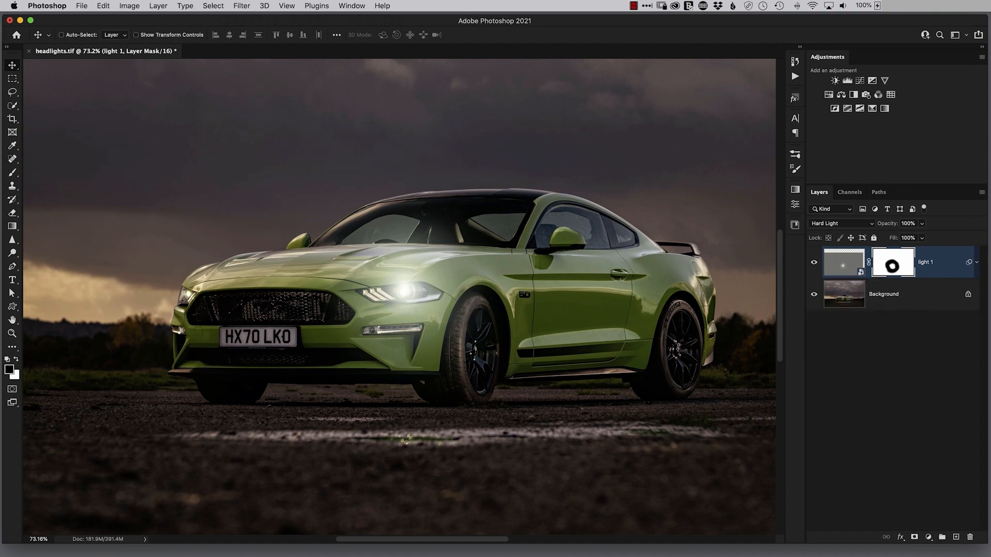
{"action": "key", "text": "c"}
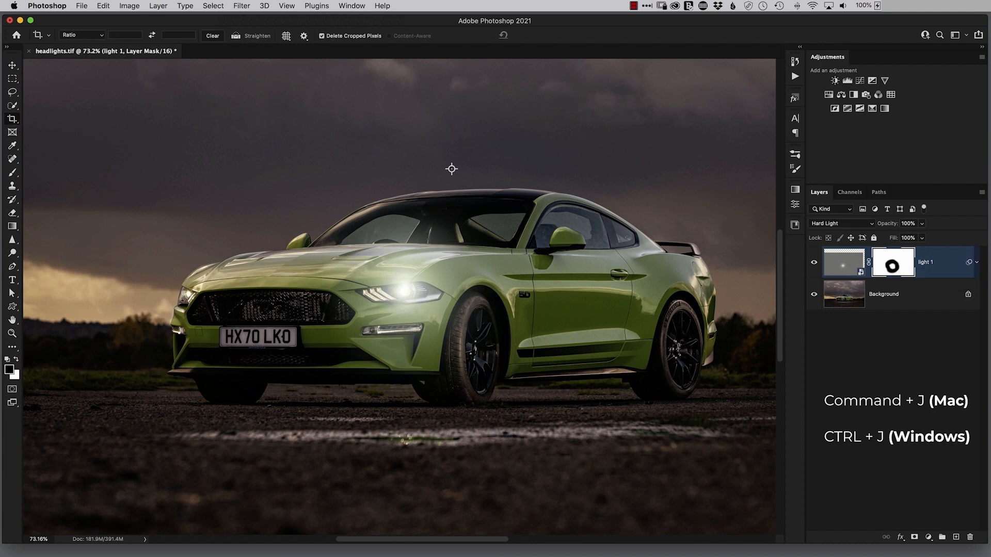
{"action": "key", "text": "v"}
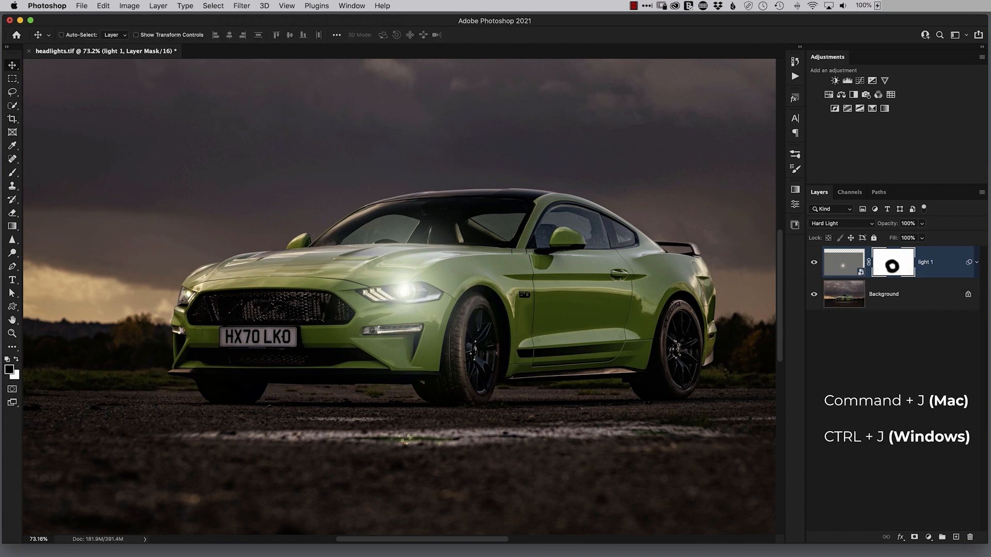
{"action": "key", "text": "super+2"}
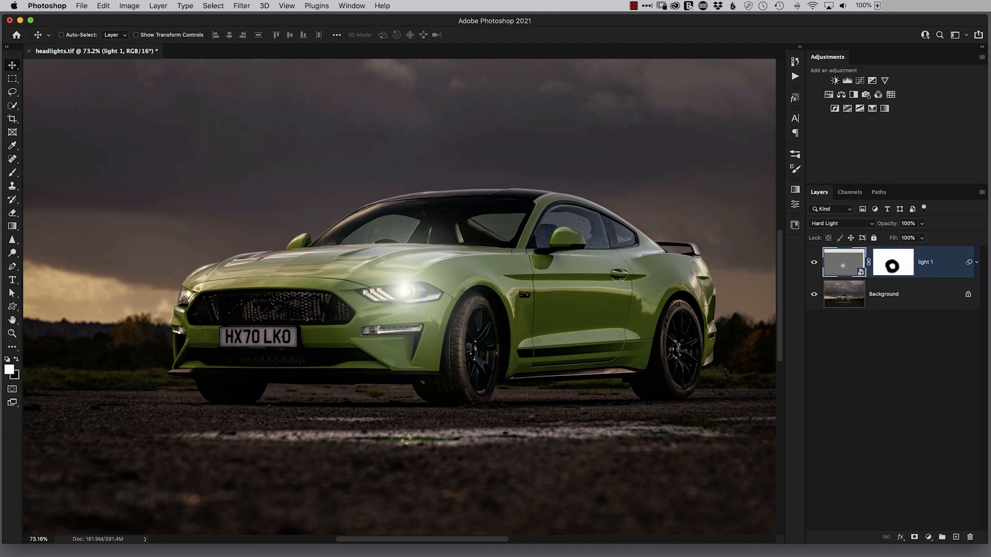
{"action": "key", "text": "super+j"}
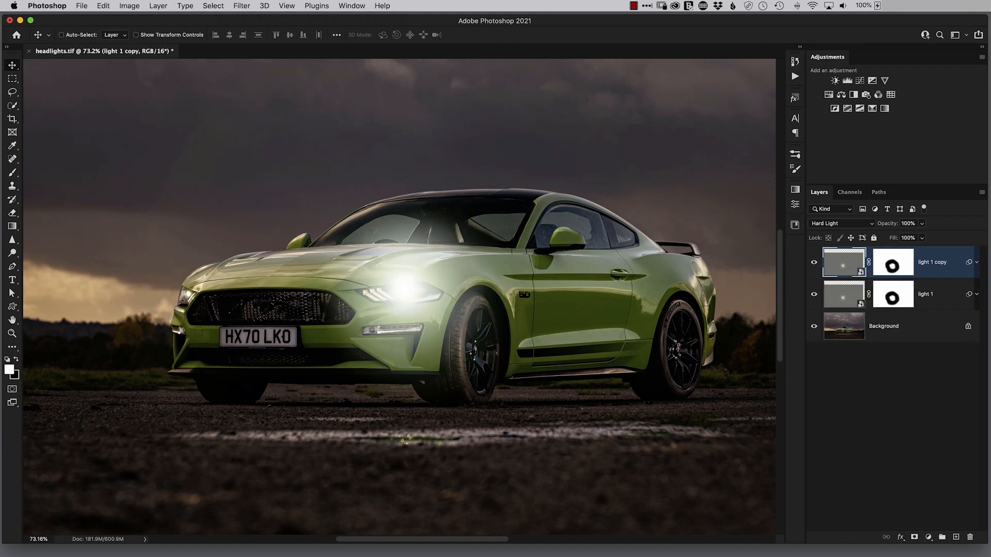
{"action": "double_click", "coordinate": [931, 262]}
{"action": "type", "text": "light 2"}
{"action": "key", "text": "Return"}
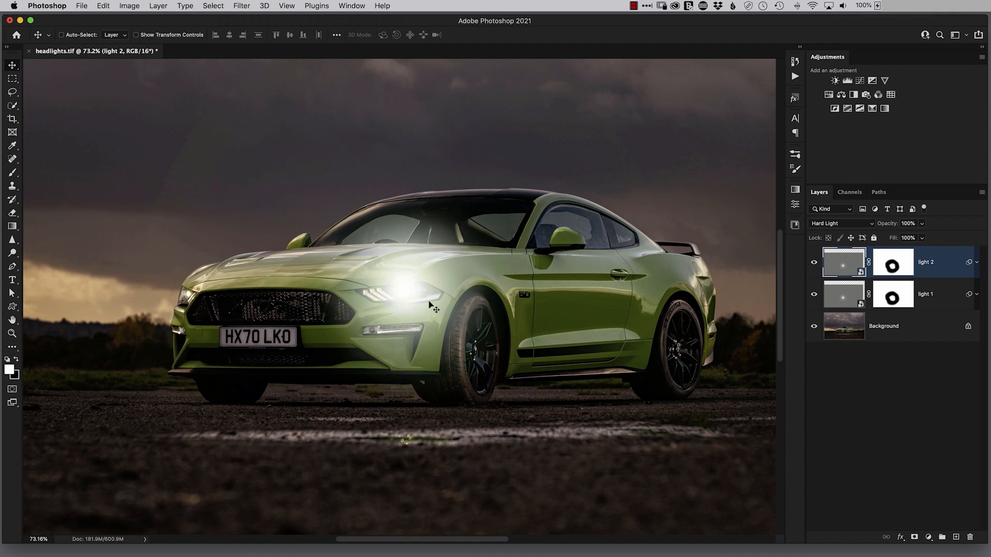
Move the light 2 flare onto the car's other headlight and select its mask for painting with a 700 px brush.
{"action": "left_click_drag", "start_coordinate": [405, 302], "coordinate": [204, 307]}
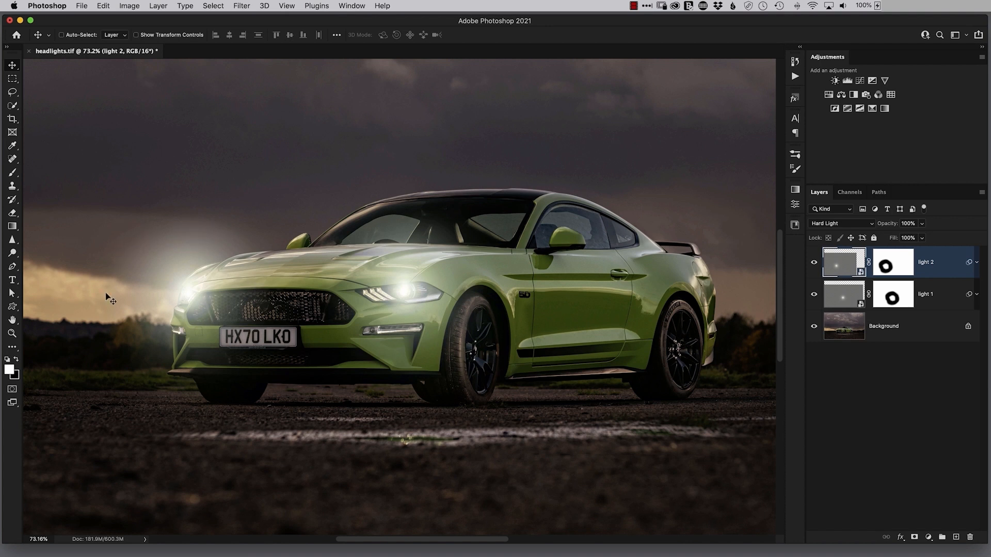
{"action": "left_click", "coordinate": [892, 264]}
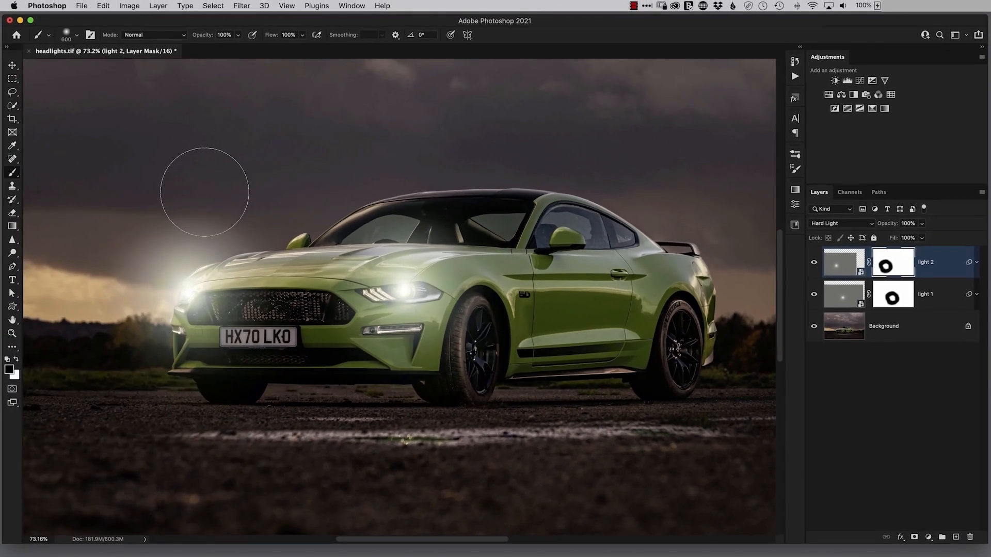
{"action": "key", "text": "bracketright"}
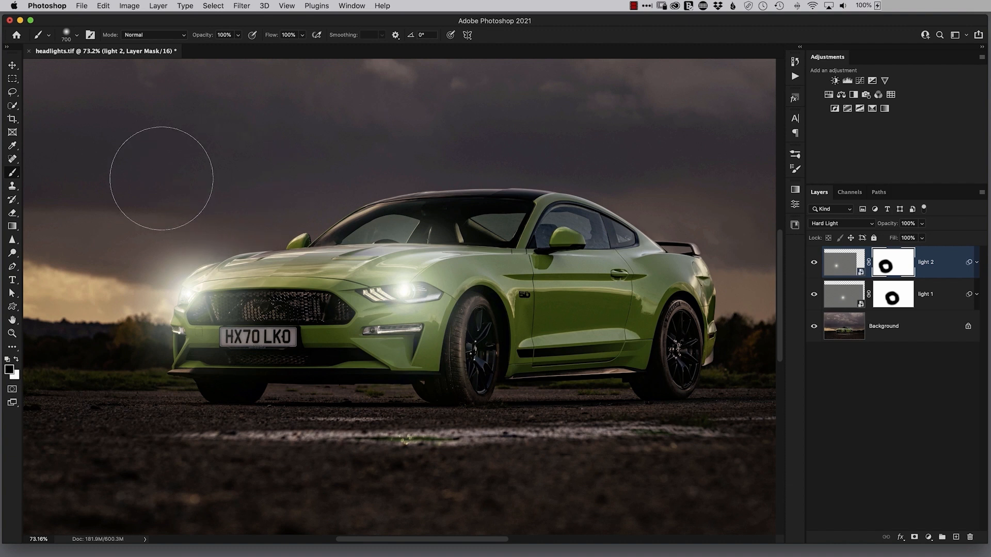
{"action": "left_click_drag", "start_coordinate": [442, 270], "coordinate": [416, 263]}
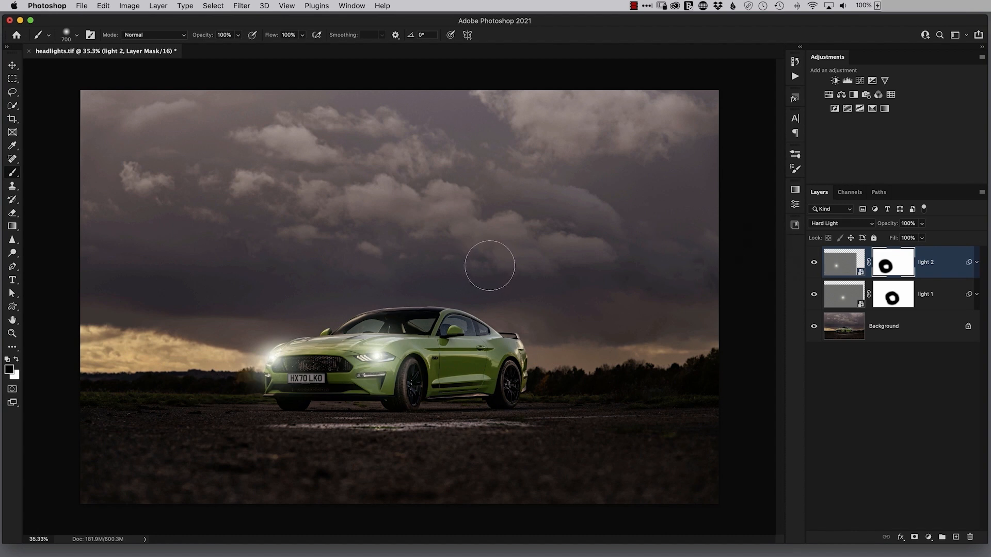
Create a new layer named "road surface" in Normal mode at 100% opacity above the light 2 layer.
{"action": "key", "text": "bracketleft"}
{"action": "left_click", "coordinate": [956, 537], "text": "alt"}
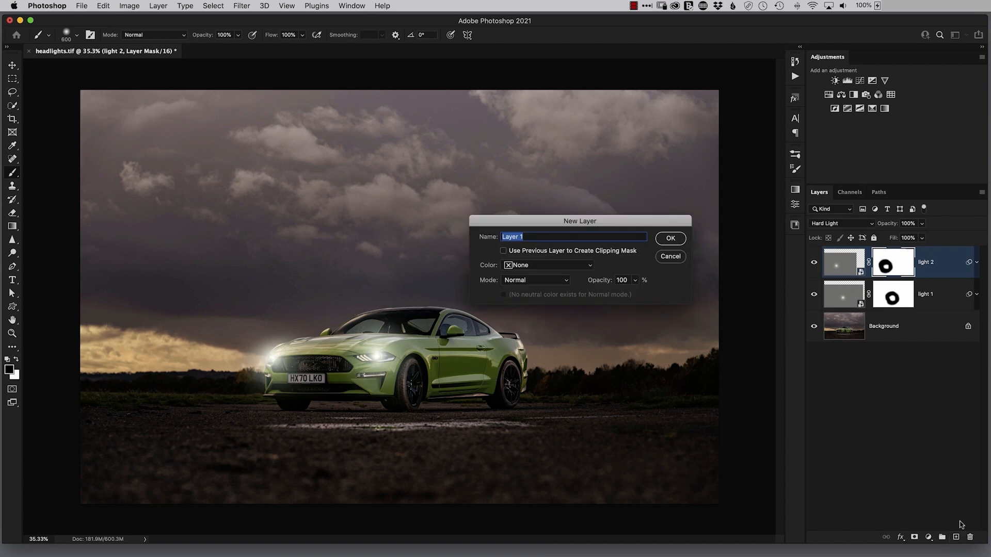
{"action": "type", "text": "road surface"}
{"action": "key", "text": "Return"}
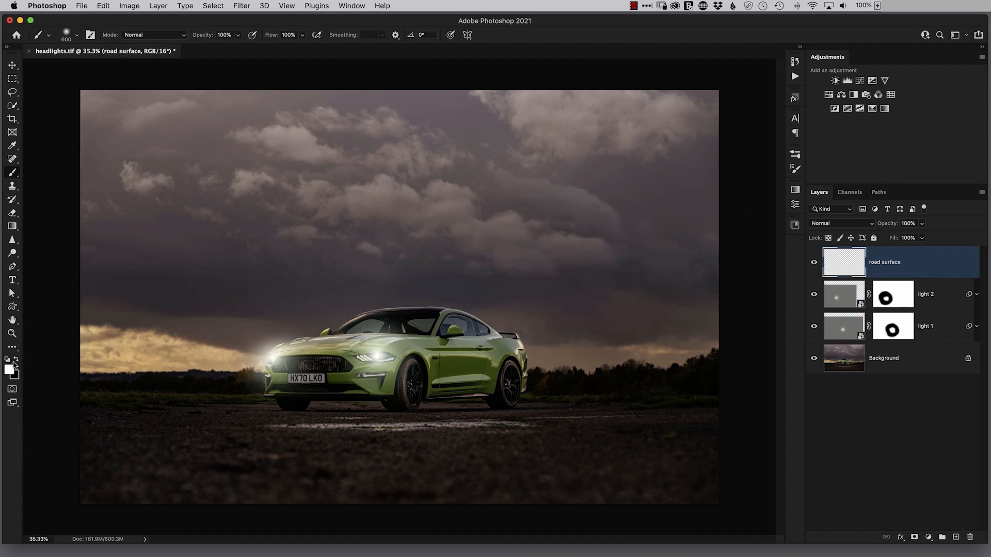
Paint white over the road in front of the car with a soft 500 px brush and set the road surface layer to Overlay.
{"action": "key", "text": "bracketleft"}
{"action": "left_click", "coordinate": [77, 36]}
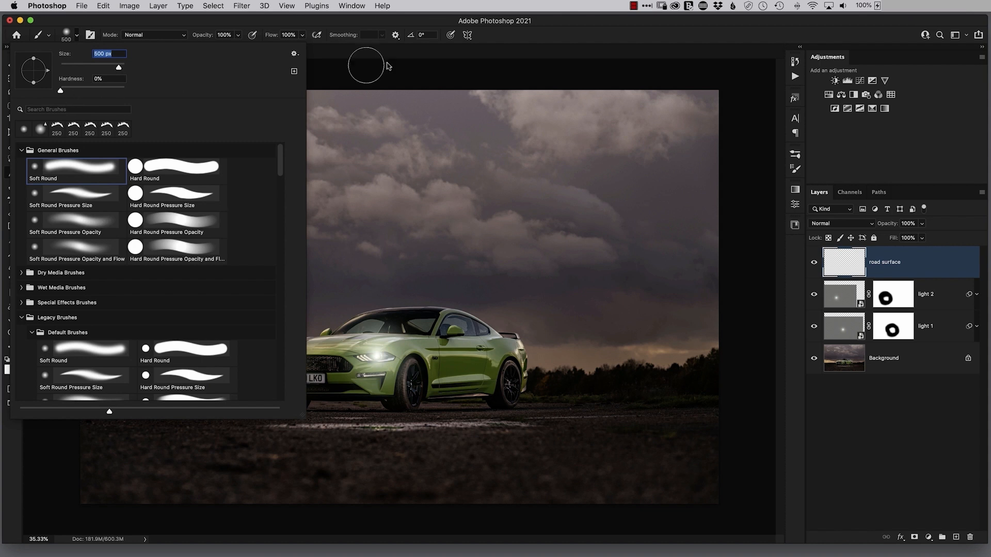
{"action": "left_click", "coordinate": [580, 30]}
{"action": "mouse_move", "coordinate": [373, 412]}
{"action": "left_mouse_down"}
{"action": "mouse_move", "coordinate": [320, 420]}
{"action": "mouse_move", "coordinate": [344, 425]}
{"action": "mouse_move", "coordinate": [238, 425]}
{"action": "mouse_move", "coordinate": [247, 440]}
{"action": "mouse_move", "coordinate": [125, 445]}
{"action": "mouse_move", "coordinate": [219, 422]}
{"action": "mouse_move", "coordinate": [349, 424]}
{"action": "left_mouse_up"}
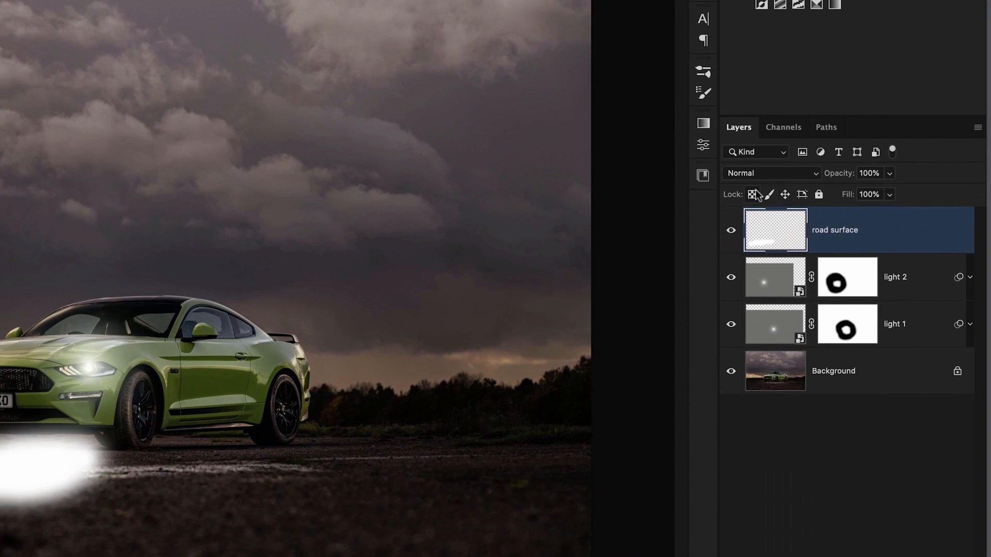
{"action": "left_click", "coordinate": [759, 176]}
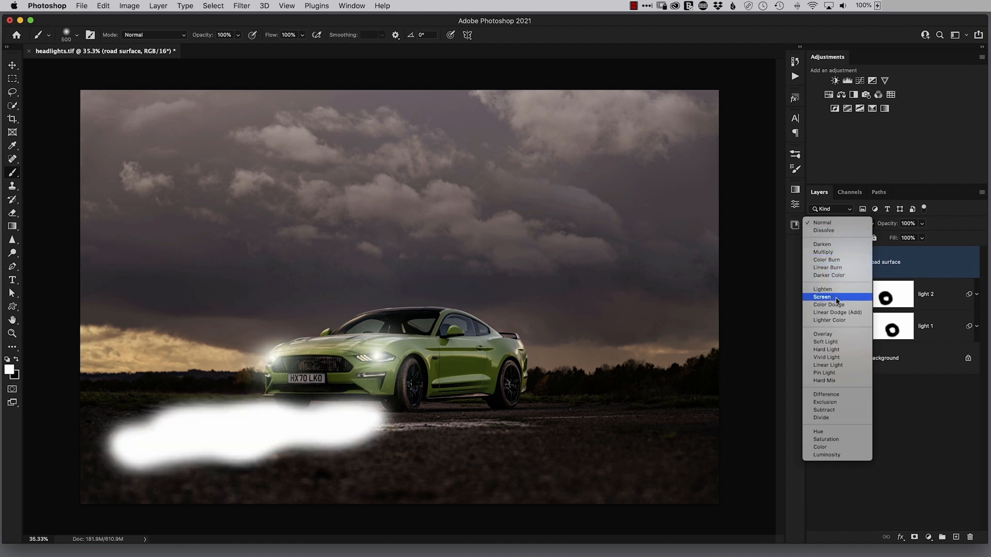
{"action": "left_click", "coordinate": [829, 337]}
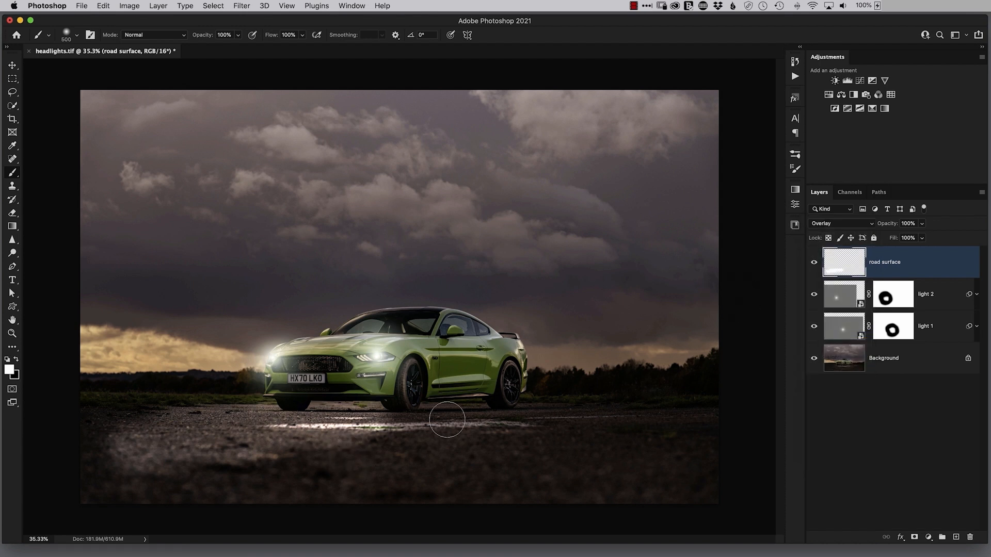
Add a layer mask to the road surface layer and paint black with a 900 px brush over the foreground and far-left road.
{"action": "left_click", "coordinate": [914, 538]}
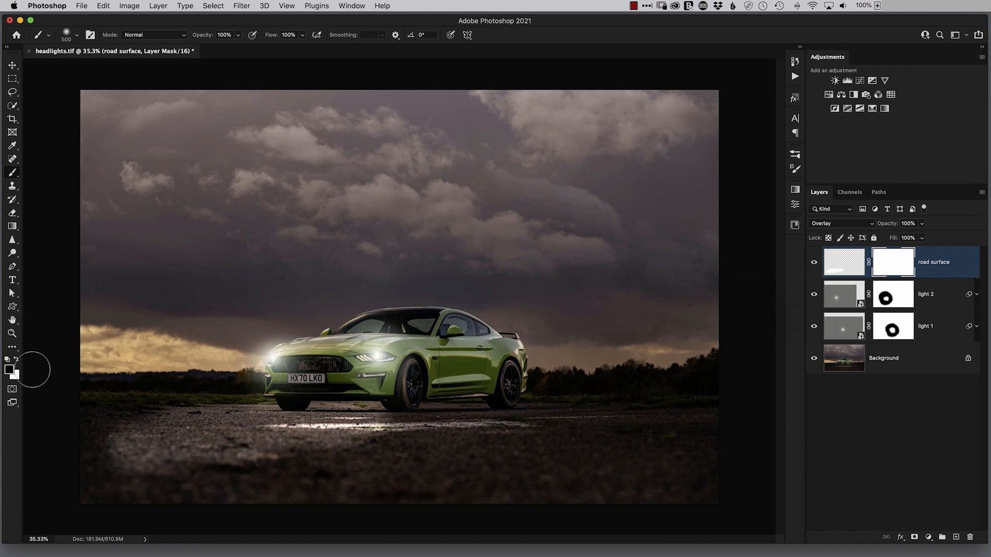
{"action": "key", "text": "bracketright"}
{"action": "key", "text": "bracketright"}
{"action": "key", "text": "bracketright"}
{"action": "key", "text": "bracketright"}
{"action": "mouse_move", "coordinate": [386, 468]}
{"action": "left_mouse_down"}
{"action": "mouse_move", "coordinate": [349, 483]}
{"action": "mouse_move", "coordinate": [194, 483]}
{"action": "mouse_move", "coordinate": [140, 467]}
{"action": "mouse_move", "coordinate": [132, 407]}
{"action": "left_mouse_up"}
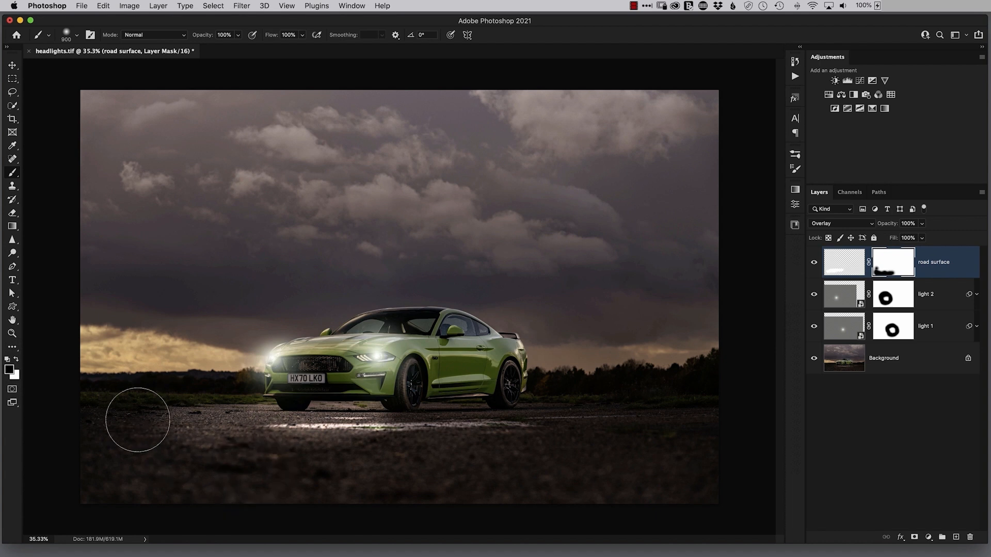
Refine the road surface mask around the base of the car in black, varying the brush between 500, 250 and 400 px.
{"action": "key", "text": "bracketleft"}
{"action": "key", "text": "bracketleft"}
{"action": "key", "text": "bracketleft"}
{"action": "key", "text": "bracketleft"}
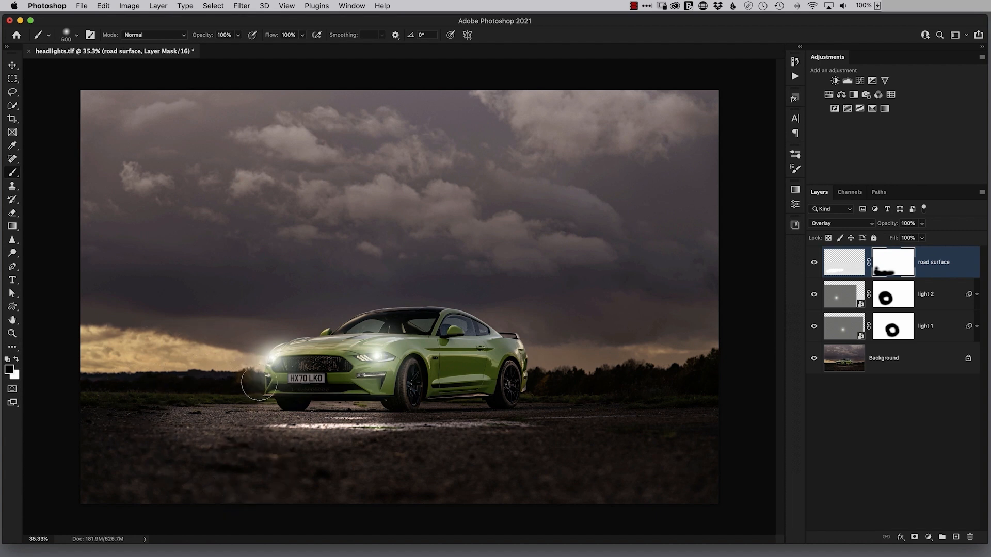
{"action": "key", "text": "bracketleft"}
{"action": "key", "text": "bracketleft"}
{"action": "key", "text": "bracketleft"}
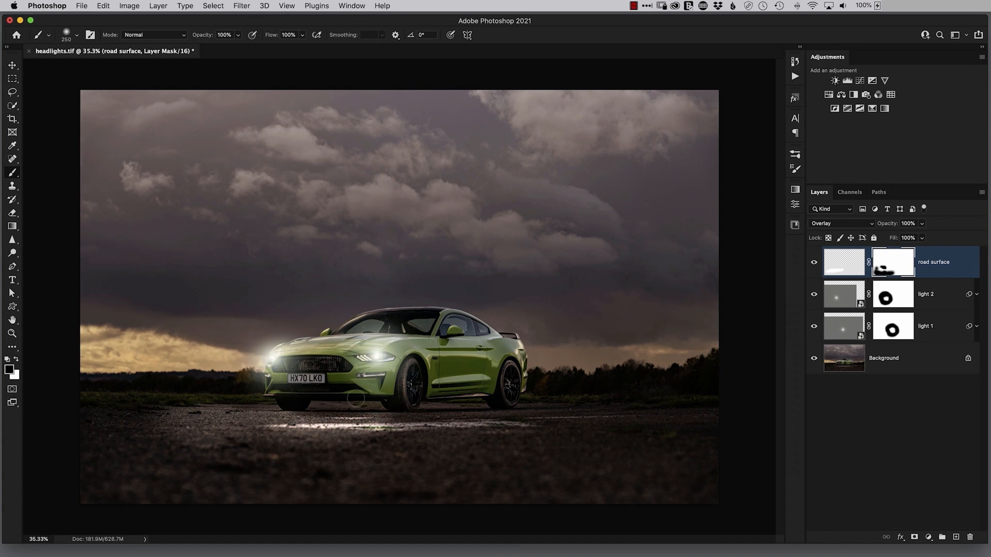
{"action": "key", "text": "bracketright"}
{"action": "key", "text": "bracketright"}
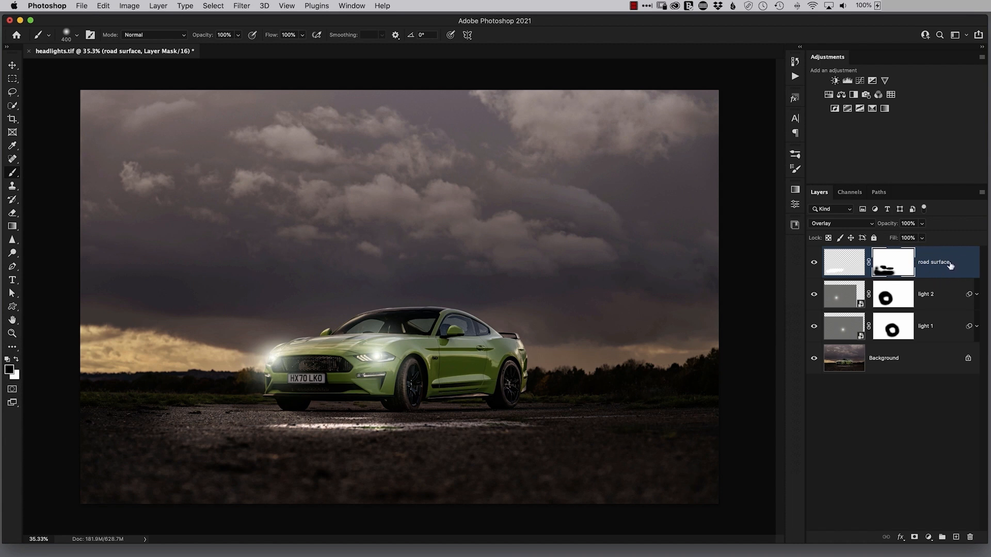
Group the road surface, light 2 and light 1 layers into a new group named "headlights".
{"action": "left_click", "coordinate": [944, 334], "text": "shift"}
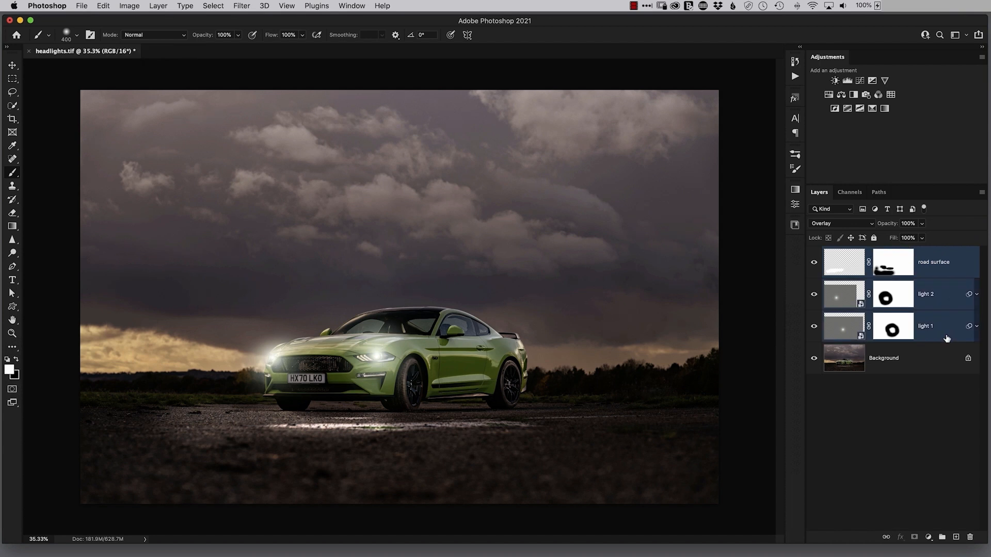
{"action": "left_click", "coordinate": [982, 193]}
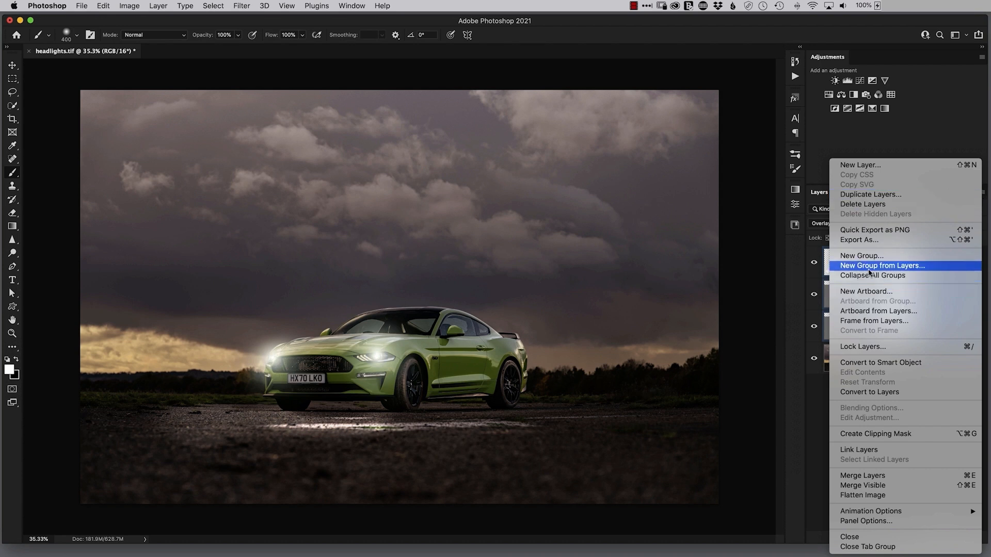
{"action": "left_click", "coordinate": [883, 267]}
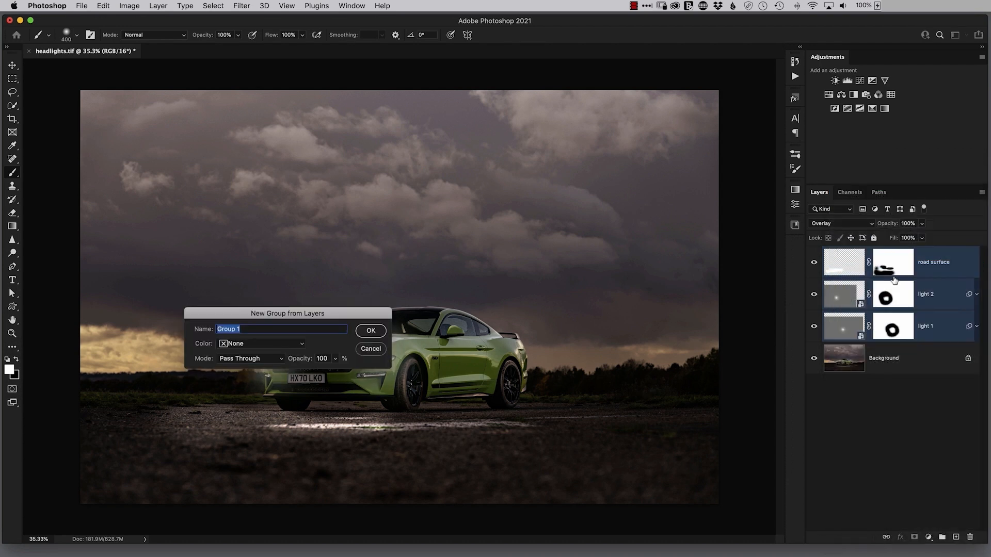
{"action": "type", "text": "headlights"}
{"action": "key", "text": "Return"}
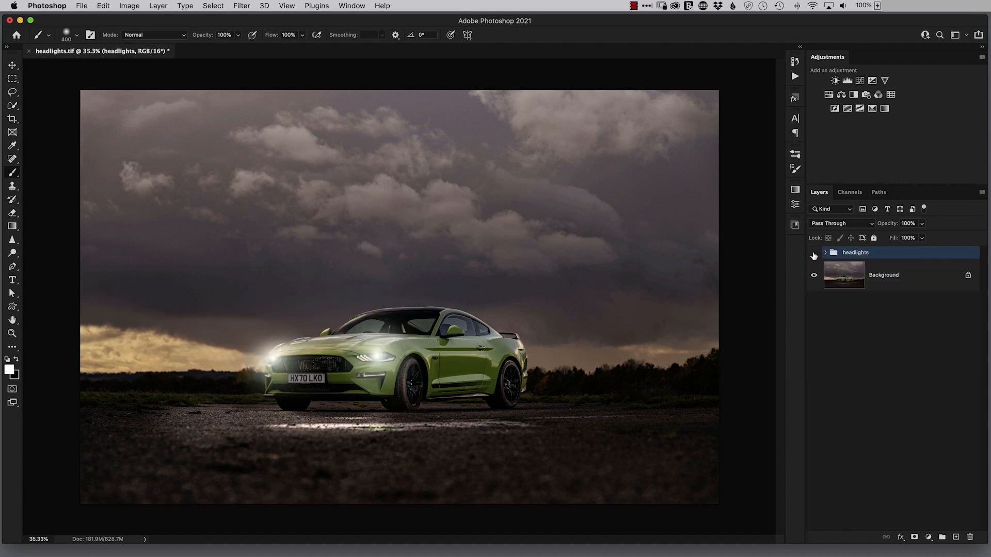
Compare the car image with and without the headlights group by toggling the group's visibility.
{"action": "left_click", "coordinate": [814, 253]}
{"action": "left_click", "coordinate": [814, 253]}
{"action": "left_click", "coordinate": [813, 256]}
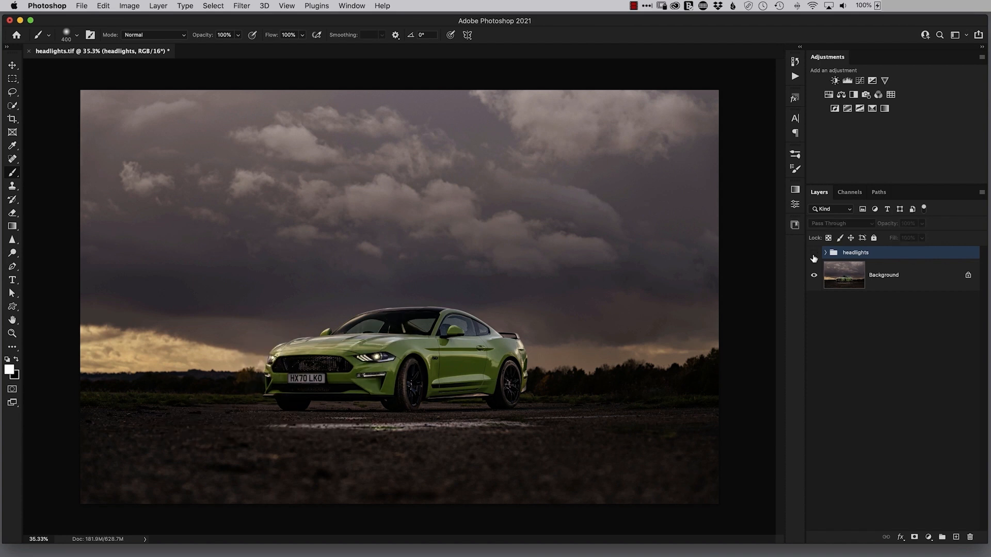
{"action": "left_click", "coordinate": [814, 256]}
{"action": "left_click", "coordinate": [815, 257]}
{"action": "left_click", "coordinate": [815, 257]}
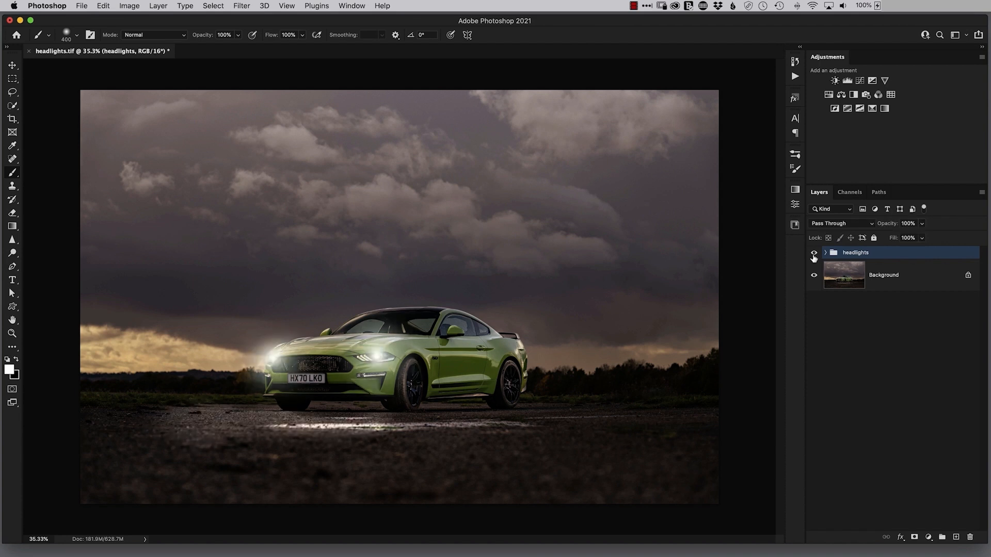
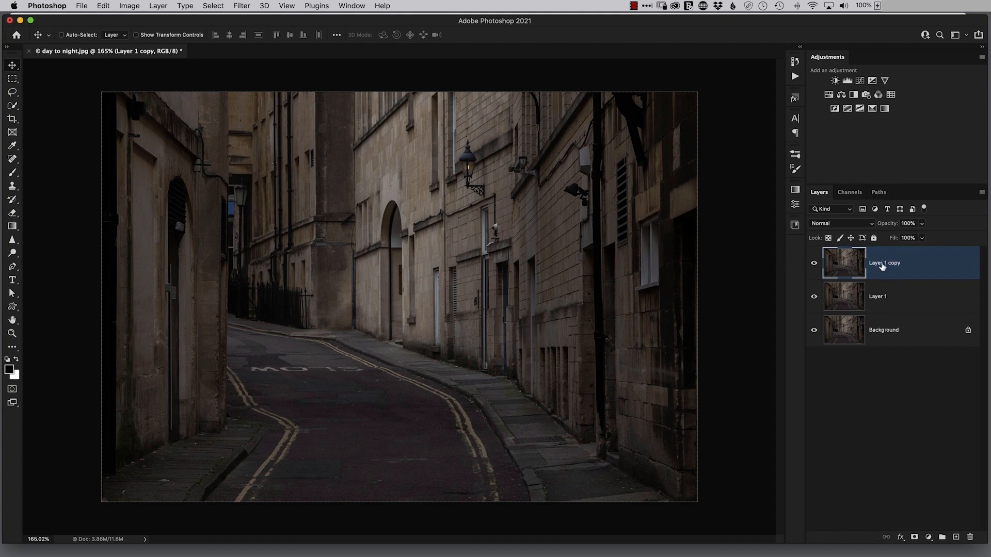
In the day to night.jpg document, rename Layer 1 copy to "night" and hide it.
{"action": "double_click", "coordinate": [882, 265]}
{"action": "type", "text": "night"}
{"action": "key", "text": "Return"}
{"action": "left_click", "coordinate": [814, 264]}
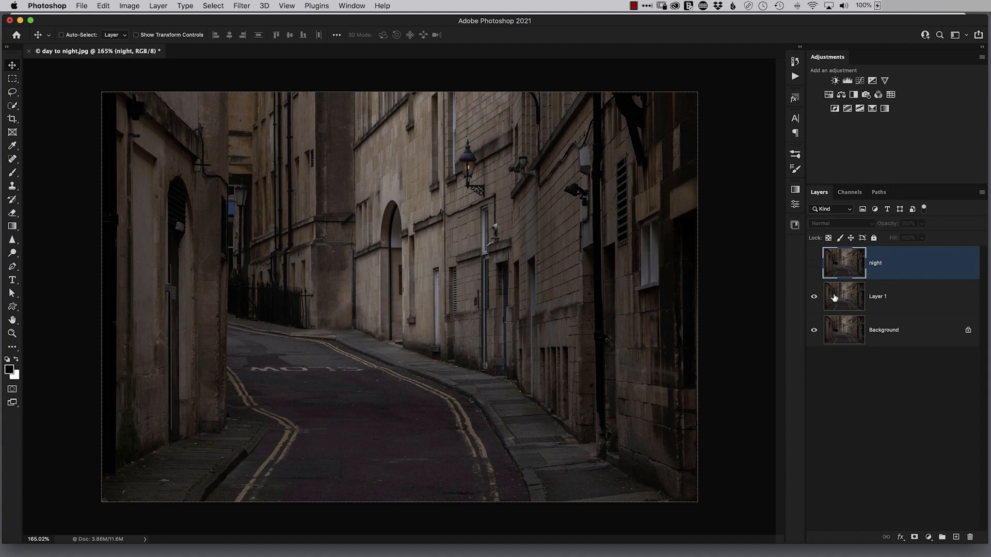
Rename Layer 1 to "light".
{"action": "left_click", "coordinate": [842, 302]}
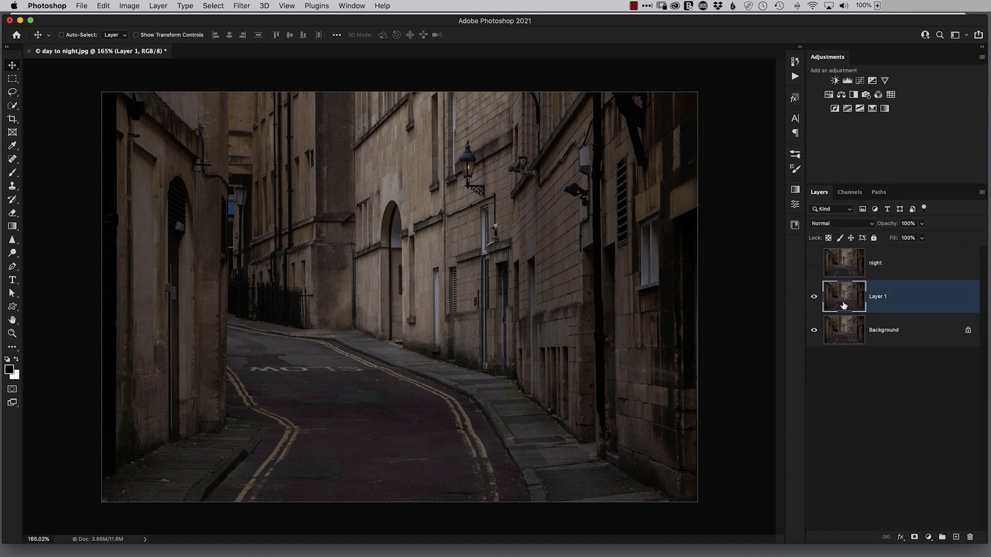
{"action": "double_click", "coordinate": [876, 304]}
{"action": "key", "text": "BackSpace"}
{"action": "type", "text": "light"}
{"action": "key", "text": "Return"}
Convert the light layer for smart filters, apply a Camera Raw Filter with Temperature +100 and collapse its filter list.
{"action": "left_click", "coordinate": [242, 7]}
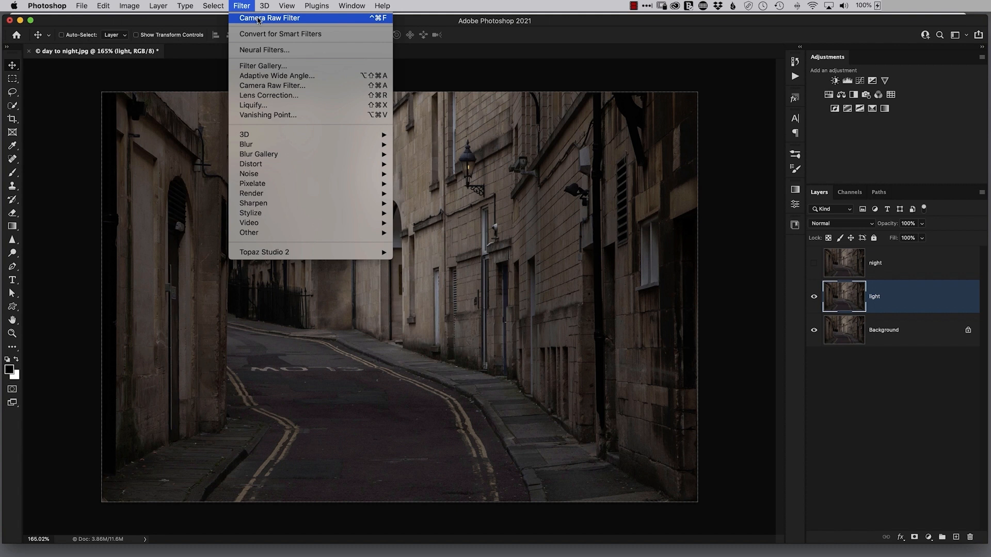
{"action": "left_click", "coordinate": [304, 35]}
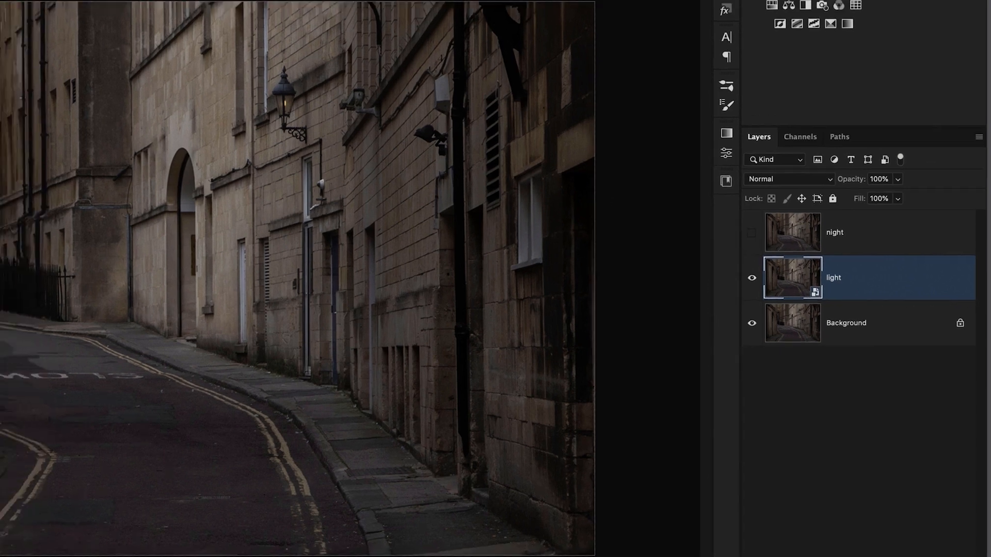
{"action": "left_click", "coordinate": [242, 5]}
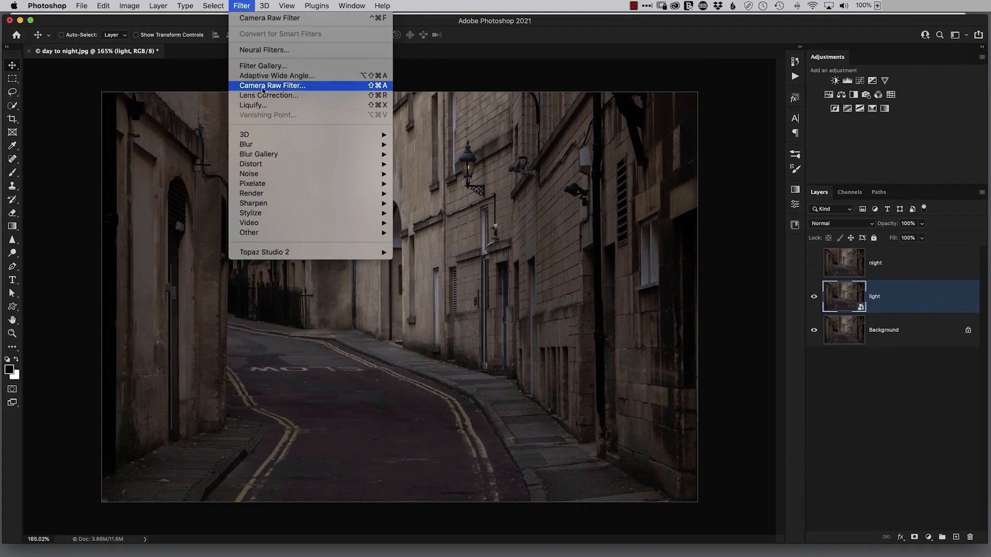
{"action": "left_click", "coordinate": [265, 89]}
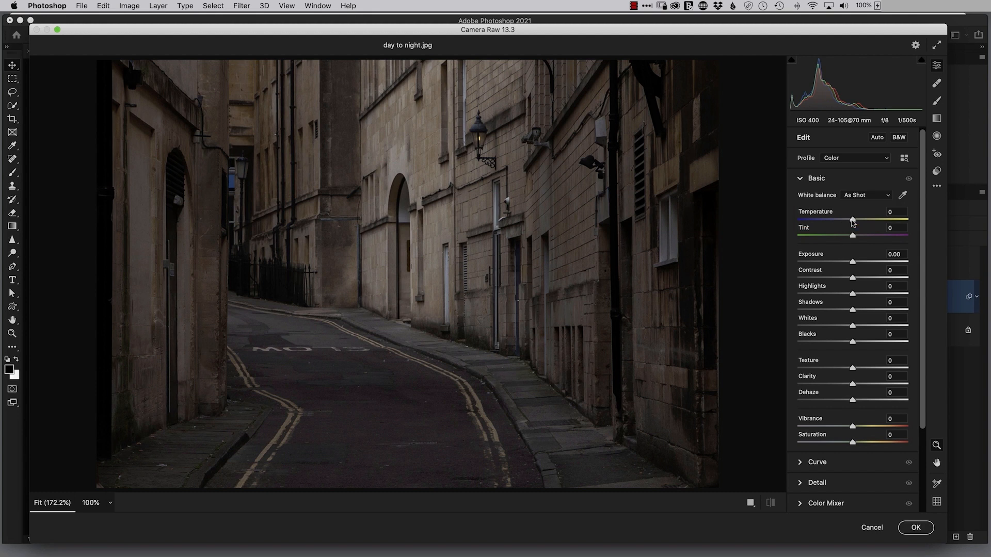
{"action": "left_click_drag", "start_coordinate": [853, 222], "coordinate": [912, 224]}
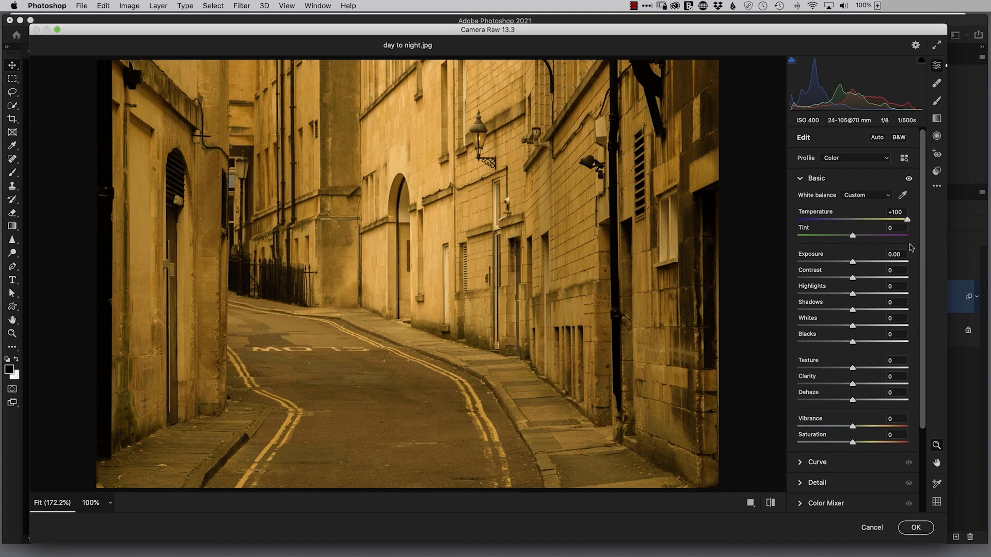
{"action": "left_click", "coordinate": [914, 529]}
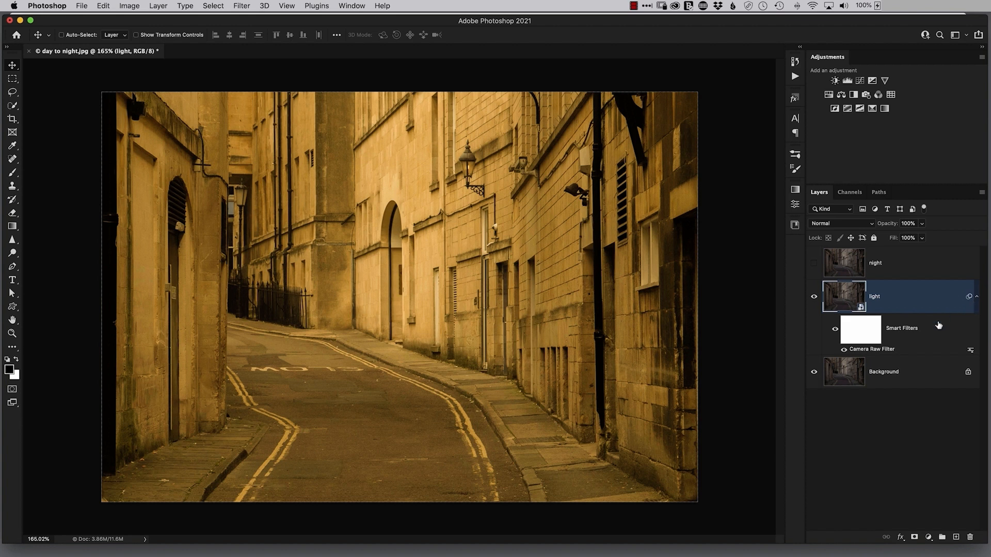
{"action": "left_click", "coordinate": [977, 300]}
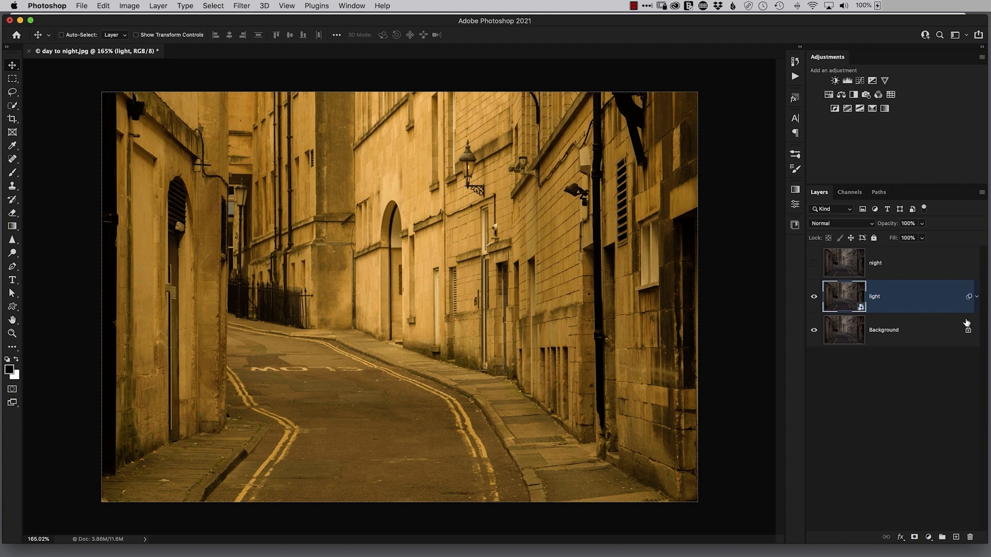
Make the night layer visible again and convert it for smart filters.
{"action": "left_click", "coordinate": [855, 262]}
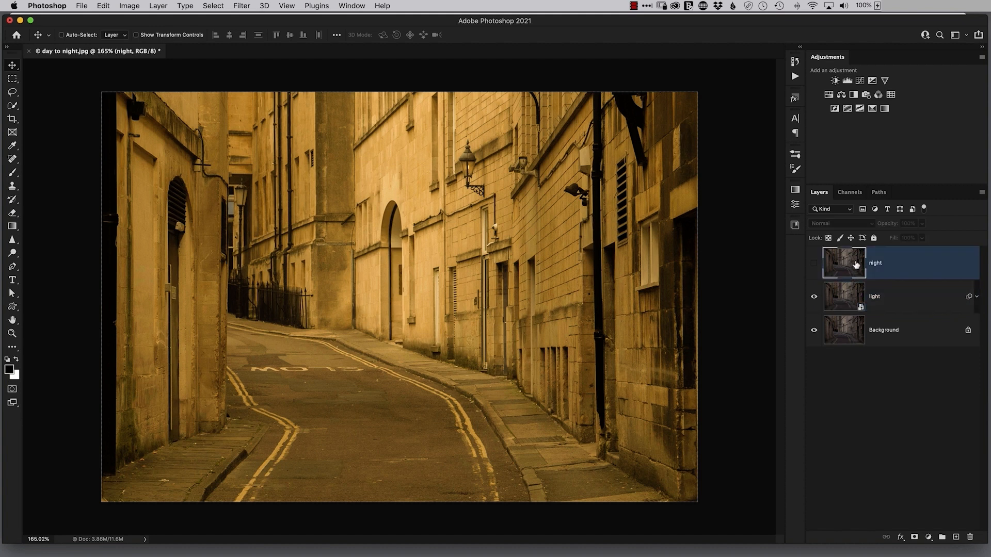
{"action": "left_click", "coordinate": [814, 264]}
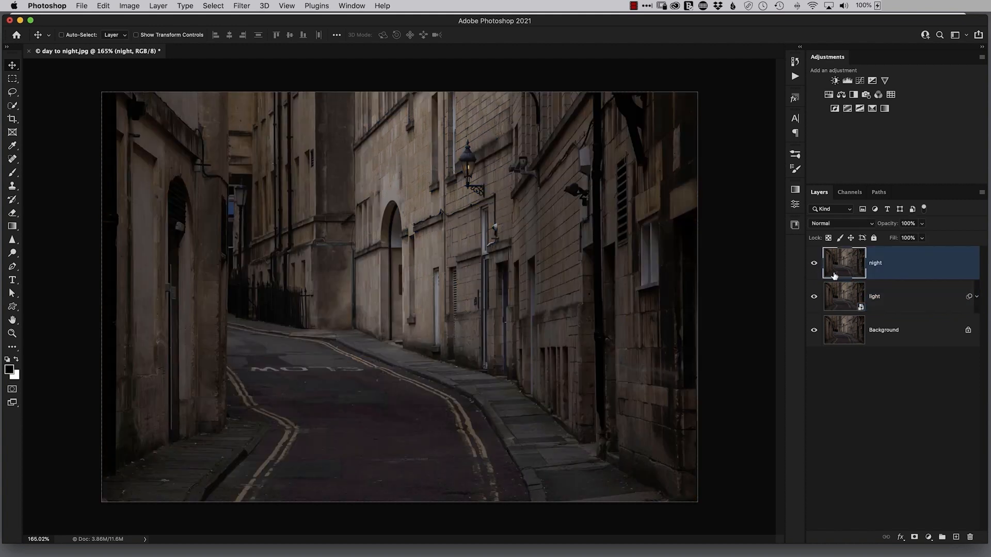
{"action": "left_click", "coordinate": [243, 7]}
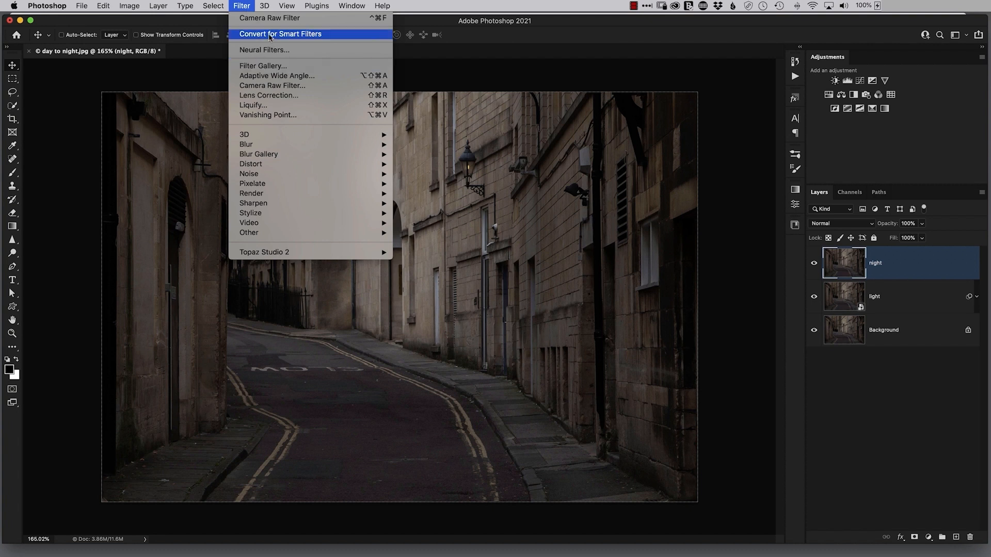
{"action": "left_click", "coordinate": [270, 34]}
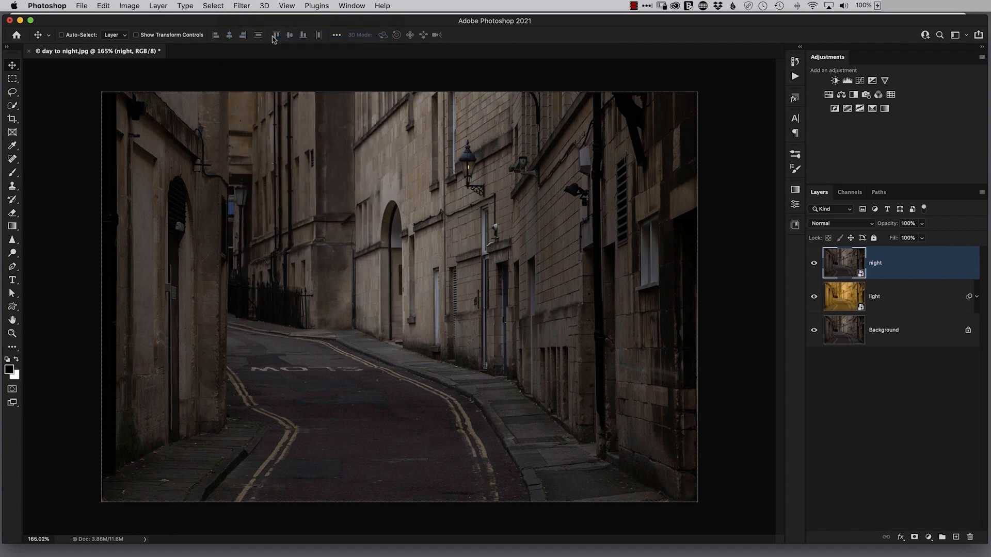
Apply a Camera Raw Filter to the night layer with Temperature -59 and Exposure -3.20, and collapse its filter list.
{"action": "left_click", "coordinate": [243, 6]}
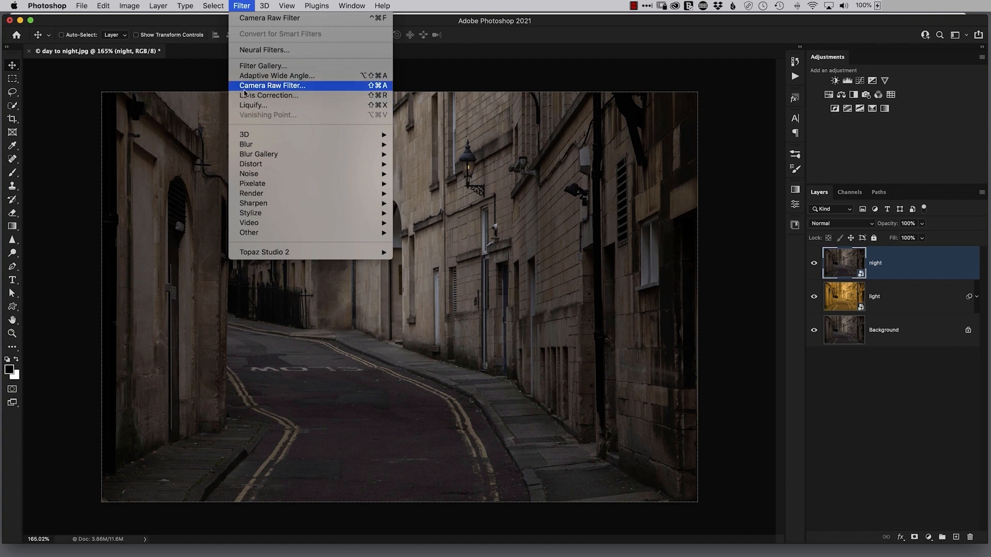
{"action": "left_click", "coordinate": [282, 85]}
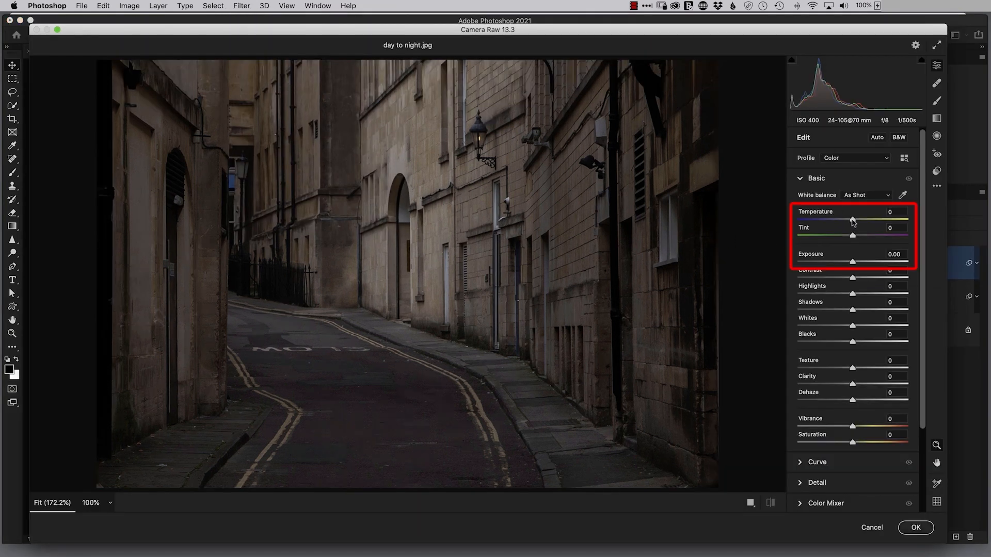
{"action": "left_click_drag", "start_coordinate": [853, 221], "coordinate": [814, 216]}
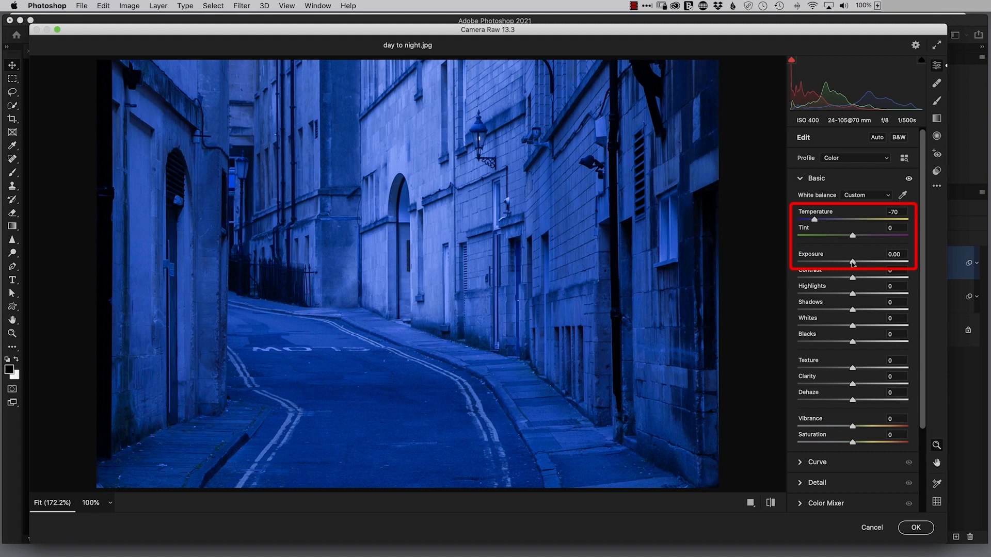
{"action": "left_click_drag", "start_coordinate": [853, 263], "coordinate": [819, 259]}
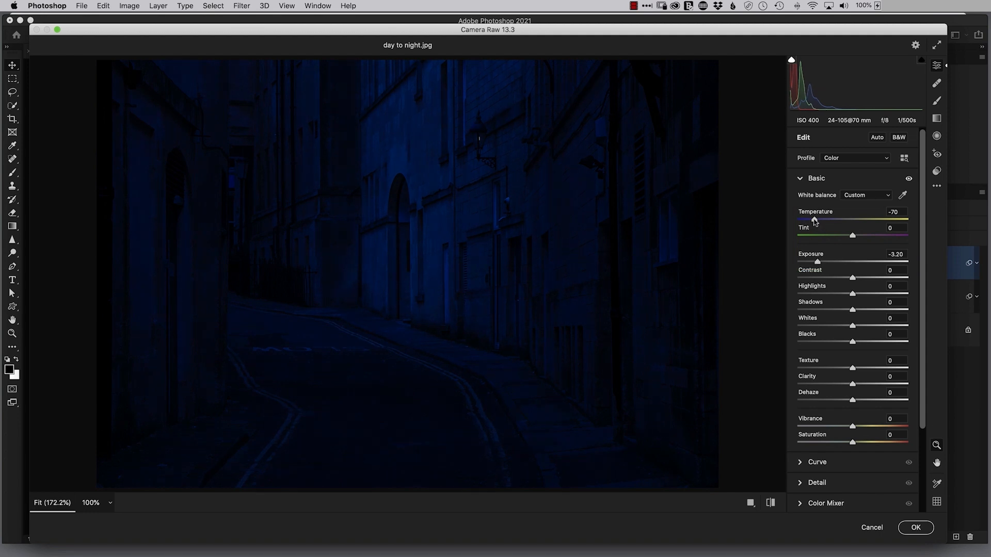
{"action": "left_click_drag", "start_coordinate": [815, 222], "coordinate": [820, 222]}
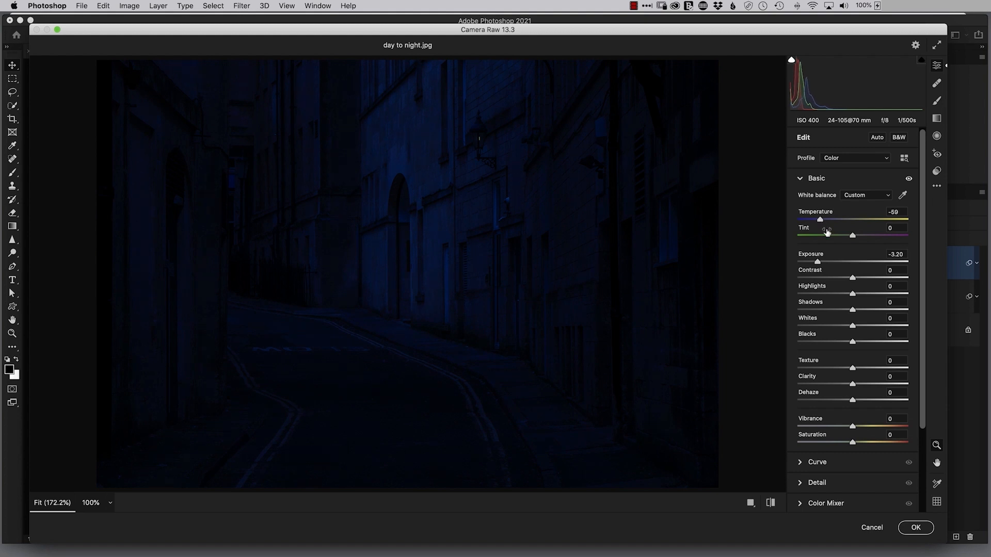
{"action": "left_click", "coordinate": [916, 528]}
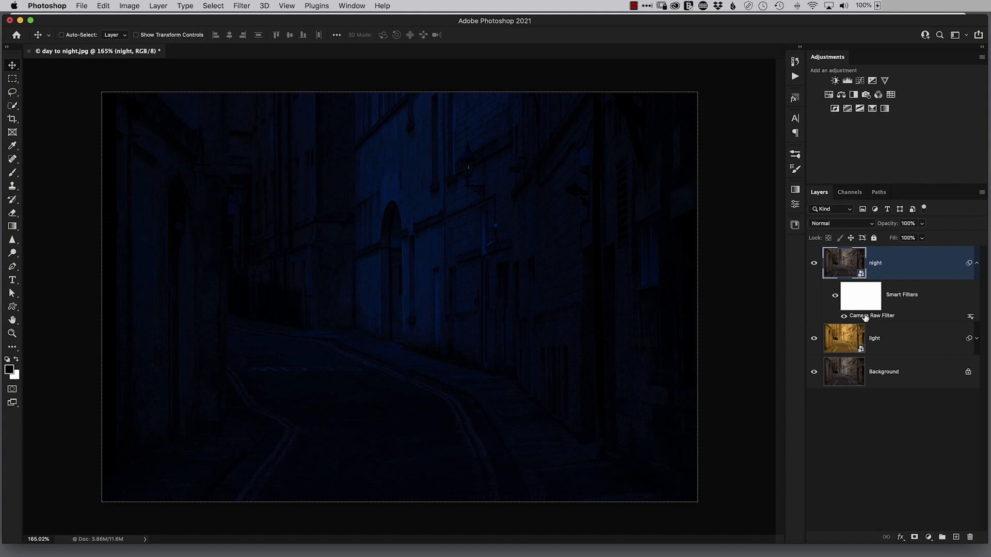
{"action": "left_click", "coordinate": [976, 264]}
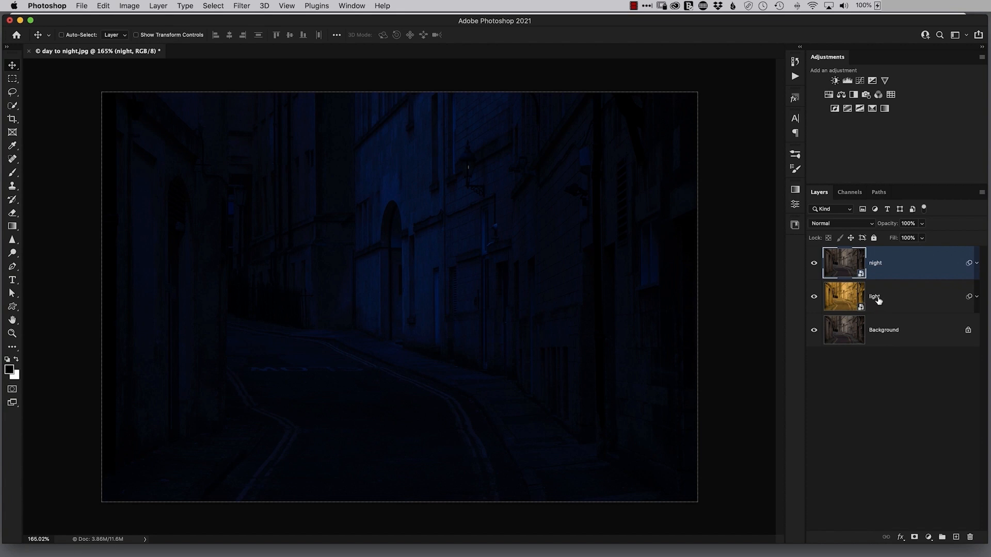
Add a layer mask to the night layer and set up a black brush with 0% hardness and 20% opacity.
{"action": "left_click", "coordinate": [914, 539]}
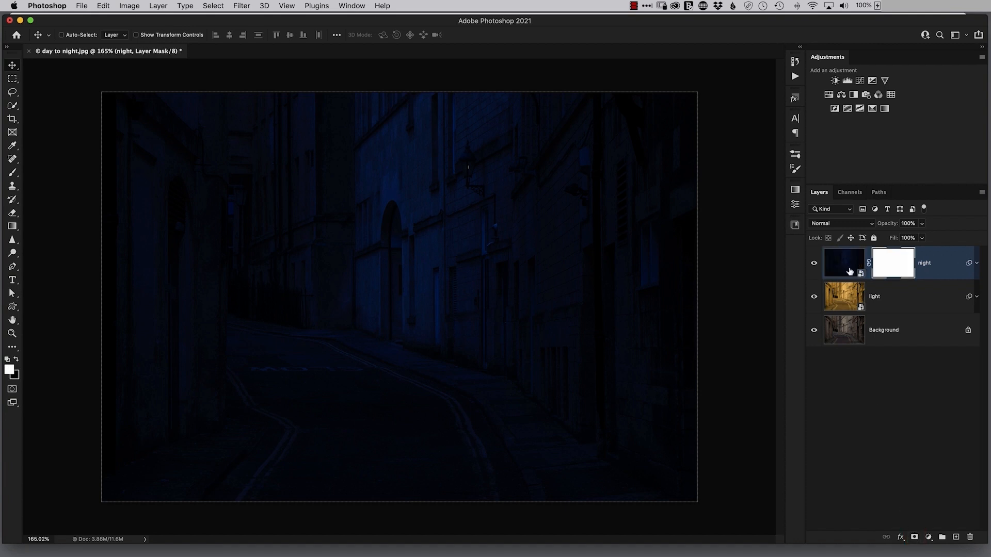
{"action": "key", "text": "b"}
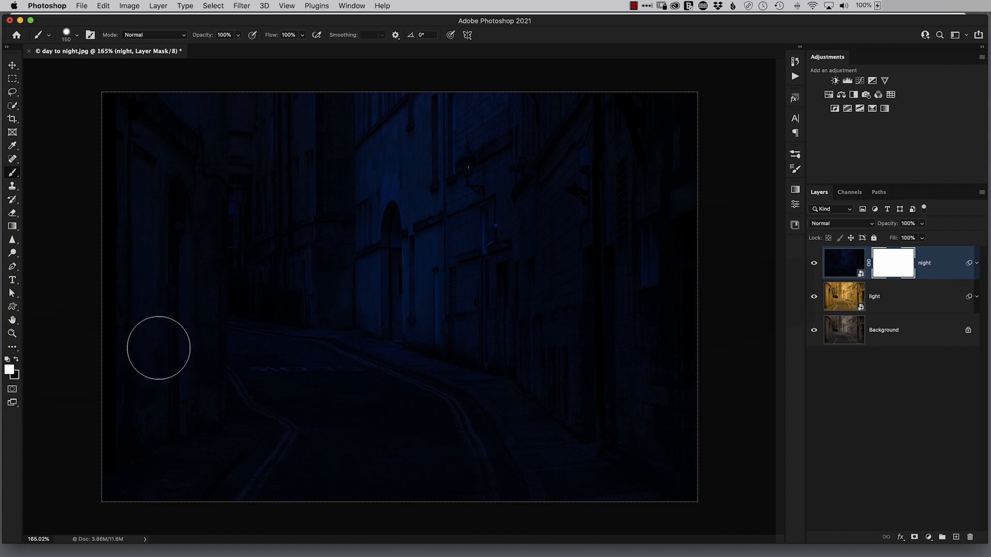
{"action": "key", "text": "x"}
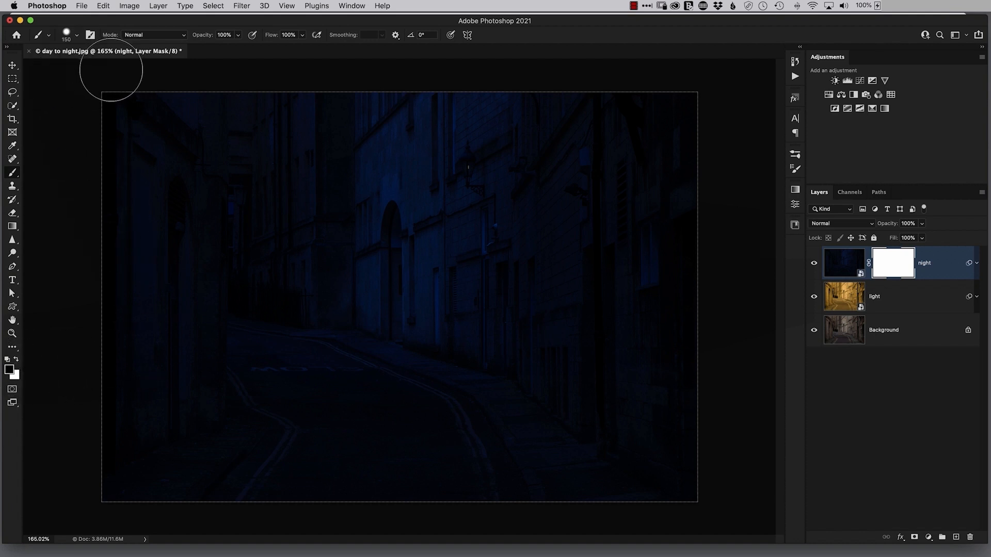
{"action": "left_click", "coordinate": [77, 37]}
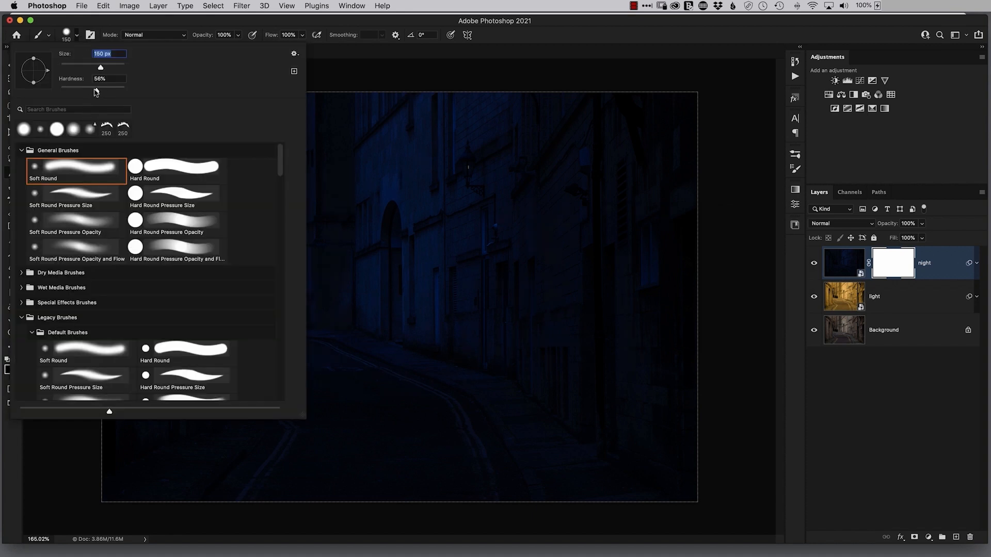
{"action": "left_click_drag", "start_coordinate": [96, 92], "coordinate": [59, 91]}
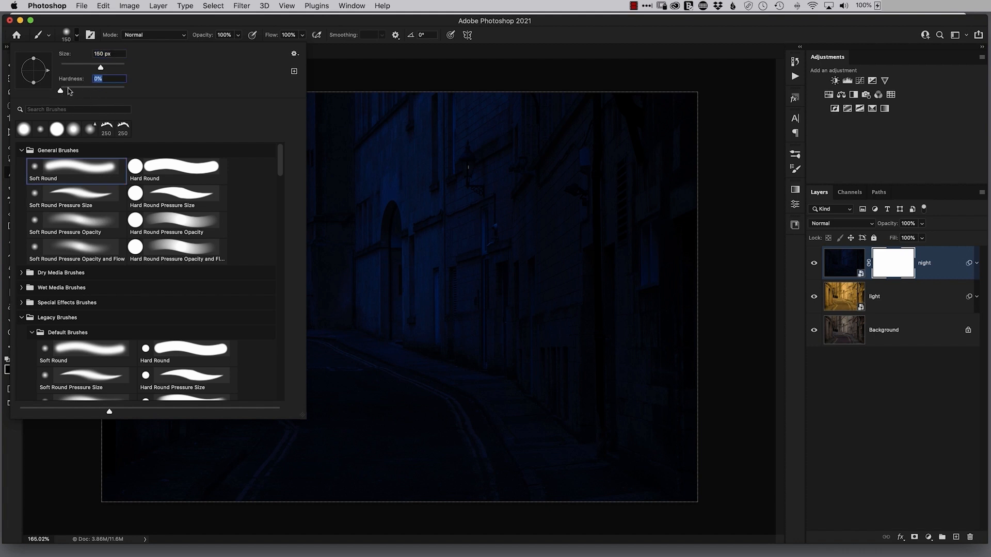
{"action": "key", "text": "Return"}
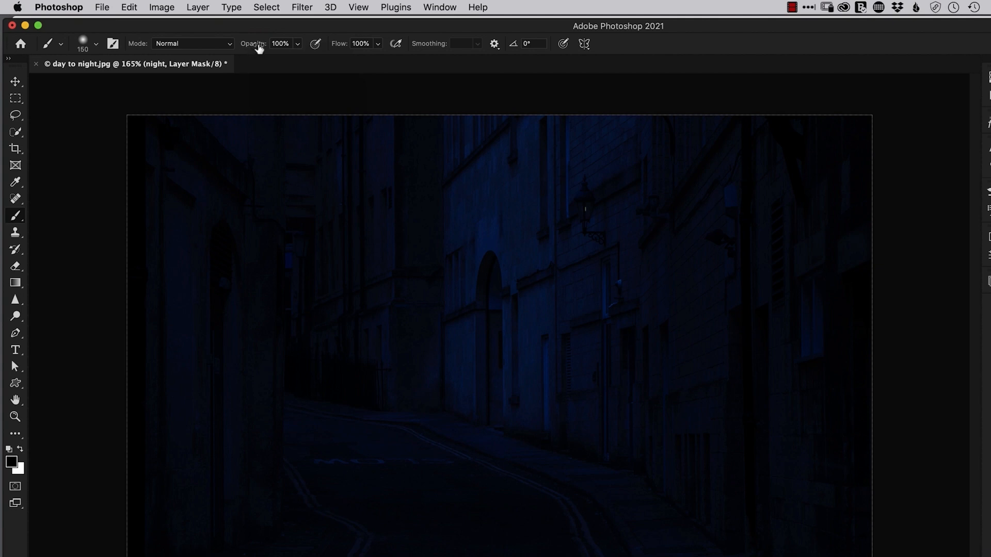
{"action": "mouse_move", "coordinate": [254, 47]}
{"action": "left_mouse_down"}
{"action": "mouse_move", "coordinate": [239, 44]}
{"action": "mouse_move", "coordinate": [299, 45]}
{"action": "mouse_move", "coordinate": [268, 43]}
{"action": "mouse_move", "coordinate": [299, 45]}
{"action": "mouse_move", "coordinate": [283, 46]}
{"action": "left_mouse_up"}
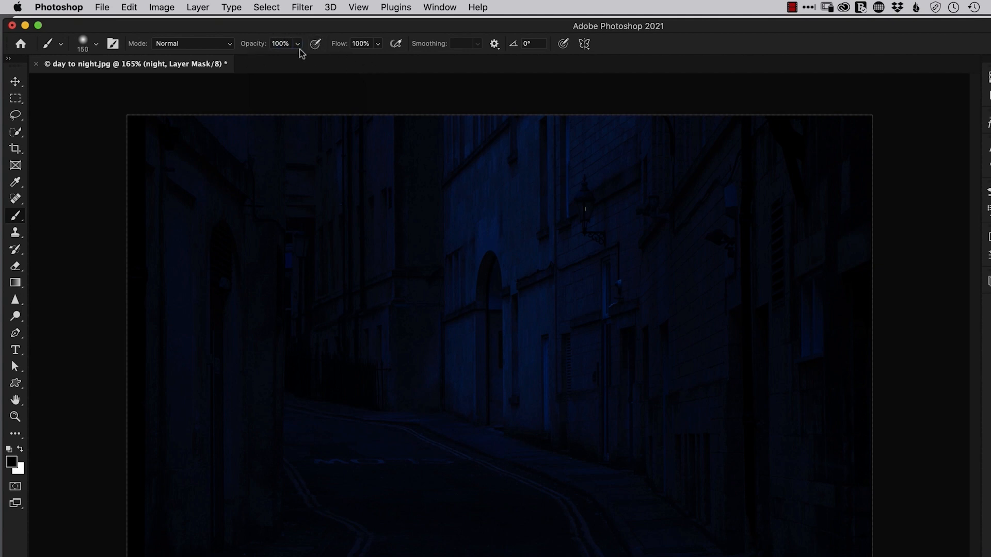
{"action": "key", "text": "2"}
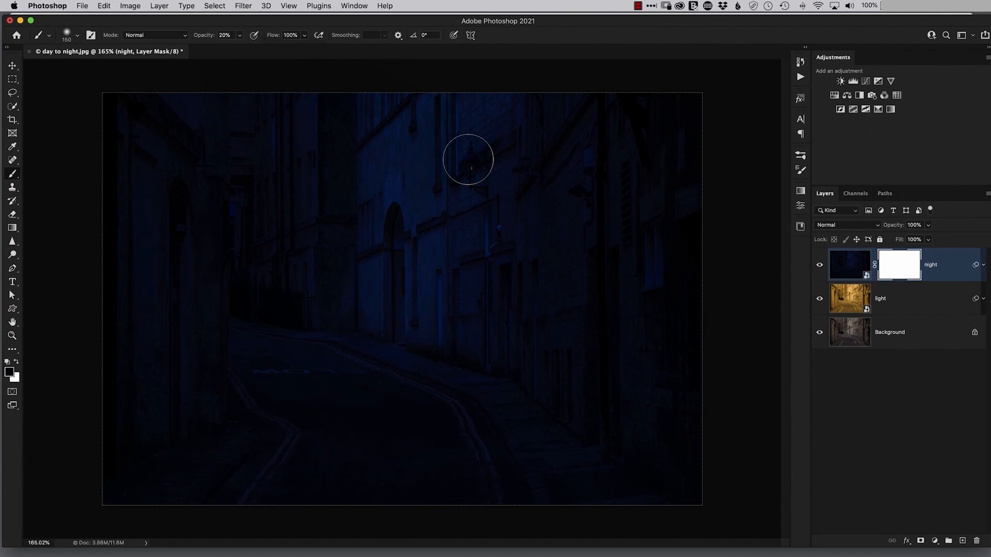
Reduce the brush to 35 px and paint the night mask over the street lamp's flame to light it.
{"action": "key", "text": "super+space"}
{"action": "left_click_drag", "start_coordinate": [470, 165], "coordinate": [503, 186]}
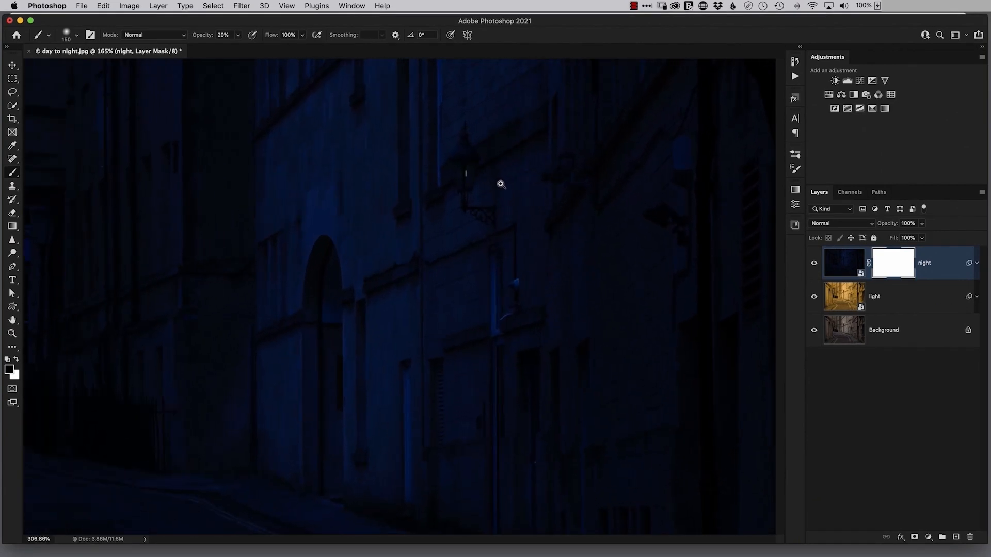
{"action": "key", "text": "bracketleft"}
{"action": "key", "text": "bracketleft"}
{"action": "key", "text": "bracketleft"}
{"action": "key", "text": "bracketleft"}
{"action": "key", "text": "bracketleft"}
{"action": "key", "text": "bracketleft"}
{"action": "key", "text": "bracketleft"}
{"action": "key", "text": "bracketleft"}
{"action": "key", "text": "bracketleft"}
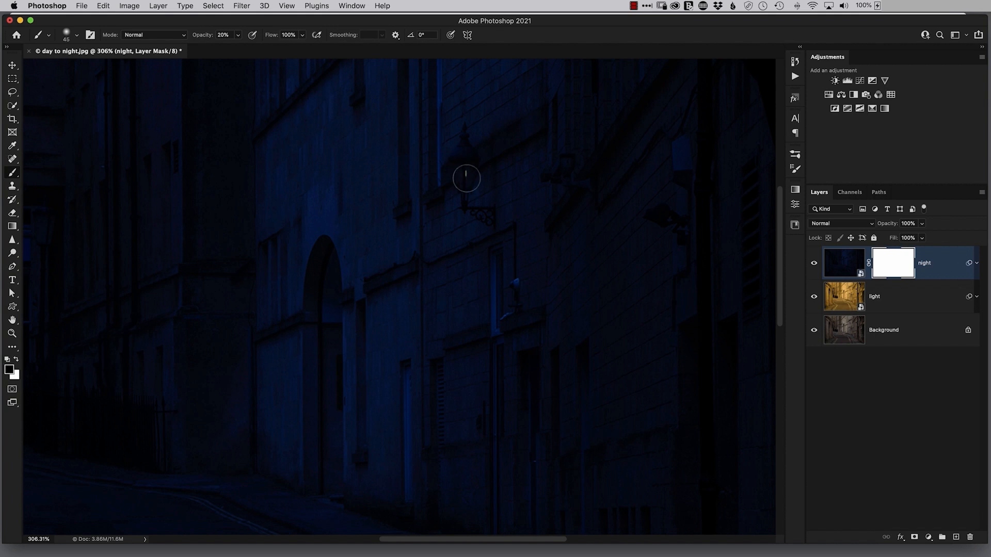
{"action": "key", "text": "bracketleft"}
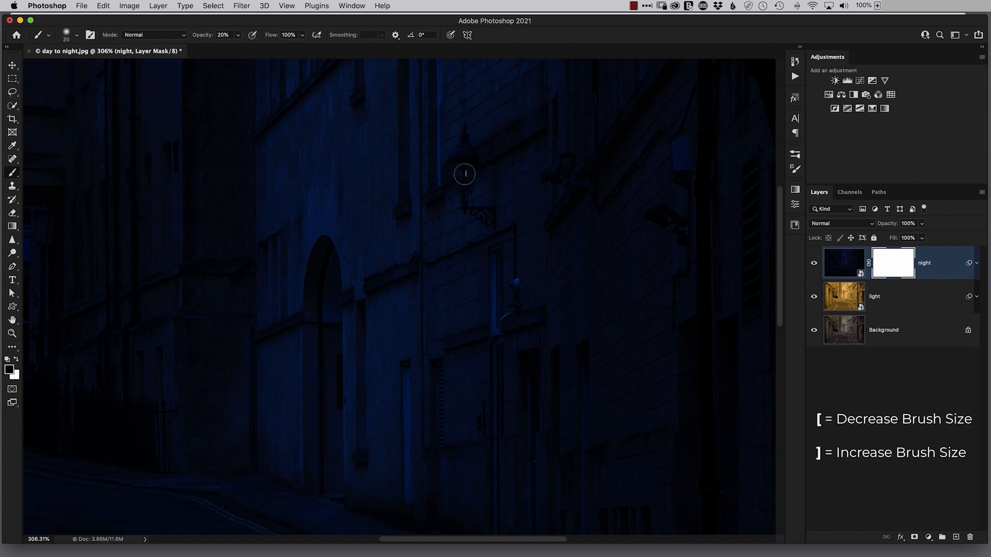
{"action": "left_click", "coordinate": [465, 174]}
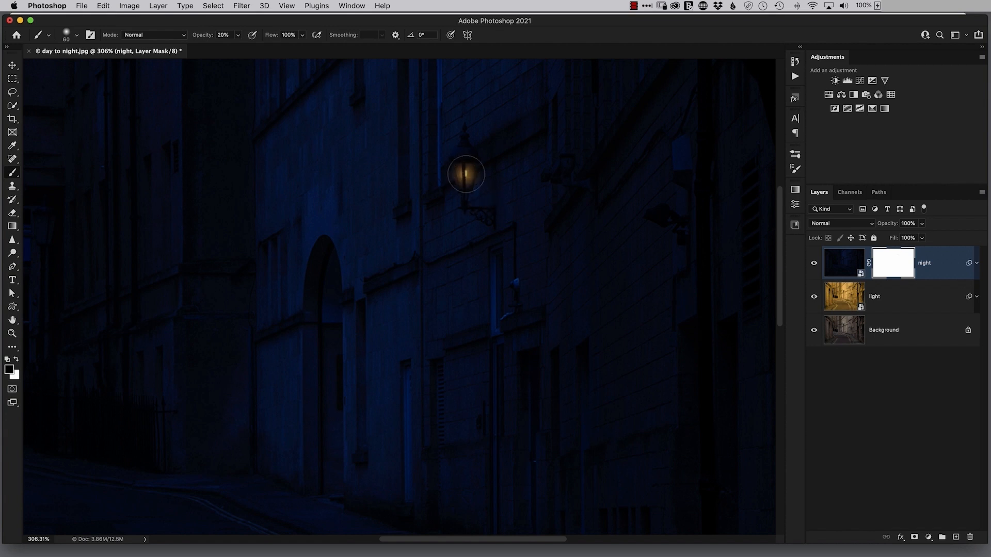
Build up a softer glow on the mask around the lamp and its bracket with brushes enlarged to 100 and 150 px.
{"action": "key", "text": "bracketright"}
{"action": "key", "text": "bracketright"}
{"action": "key", "text": "bracketright"}
{"action": "key", "text": "bracketright"}
{"action": "left_click", "coordinate": [465, 179]}
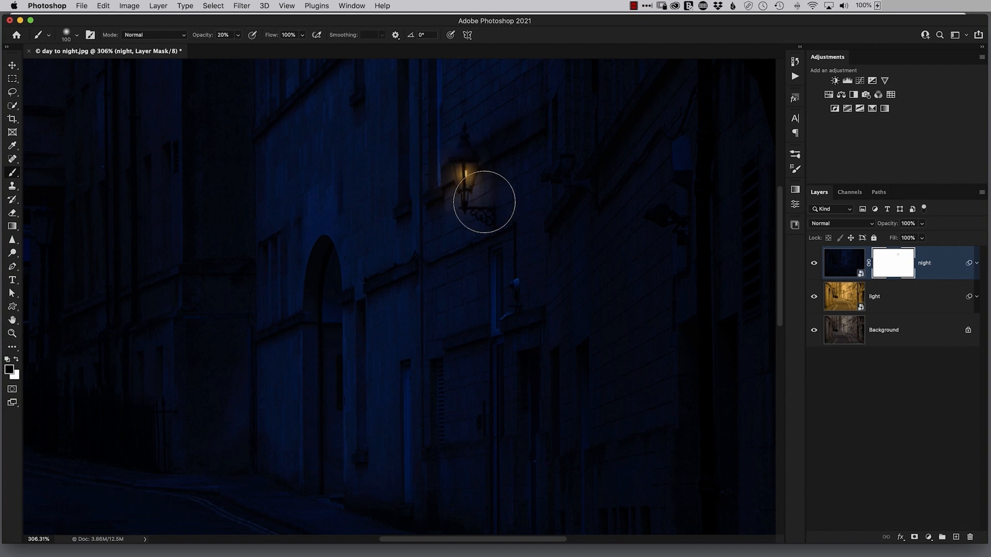
{"action": "key", "text": "bracketright"}
{"action": "key", "text": "bracketright"}
{"action": "left_click", "coordinate": [493, 211]}
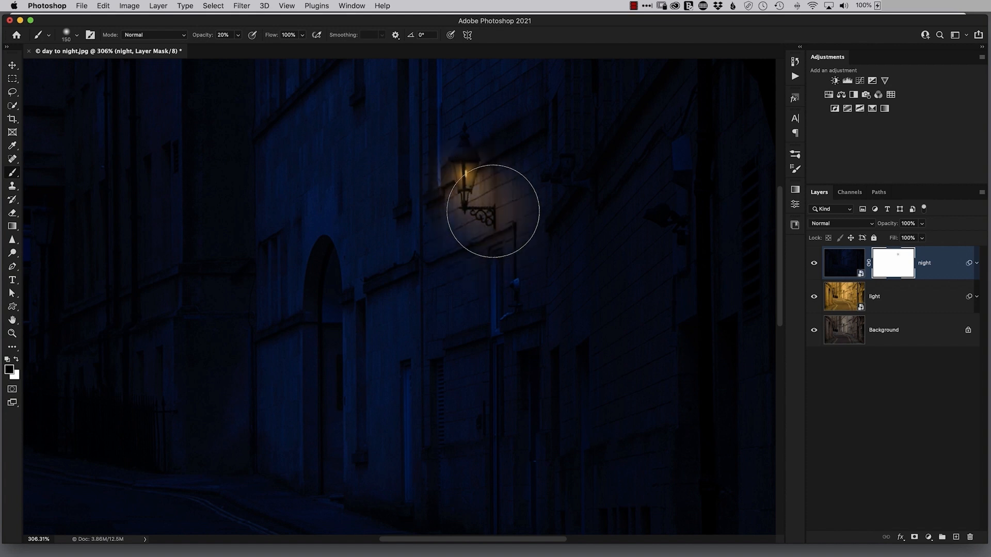
Paint warm light on the mask down the wall below the lamp and onto the pavement with a 175 px brush, then reduce it to 125 px.
{"action": "key", "text": "super+space"}
{"action": "mouse_move", "coordinate": [426, 226]}
{"action": "left_mouse_down"}
{"action": "mouse_move", "coordinate": [451, 213]}
{"action": "mouse_move", "coordinate": [446, 263]}
{"action": "mouse_move", "coordinate": [439, 240]}
{"action": "mouse_move", "coordinate": [442, 272]}
{"action": "mouse_move", "coordinate": [434, 267]}
{"action": "mouse_move", "coordinate": [459, 247]}
{"action": "left_mouse_up"}
{"action": "key", "text": "]"}
{"action": "mouse_move", "coordinate": [468, 209]}
{"action": "left_mouse_down"}
{"action": "mouse_move", "coordinate": [478, 222]}
{"action": "mouse_move", "coordinate": [449, 221]}
{"action": "mouse_move", "coordinate": [469, 277]}
{"action": "mouse_move", "coordinate": [470, 244]}
{"action": "left_mouse_up"}
{"action": "left_click", "coordinate": [473, 241]}
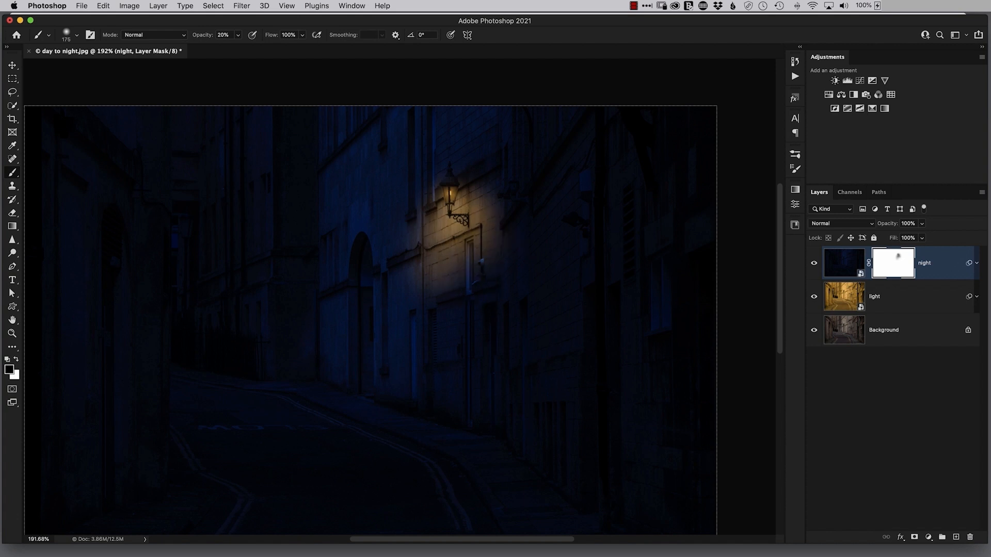
{"action": "left_click", "coordinate": [463, 302]}
{"action": "left_click", "coordinate": [451, 326]}
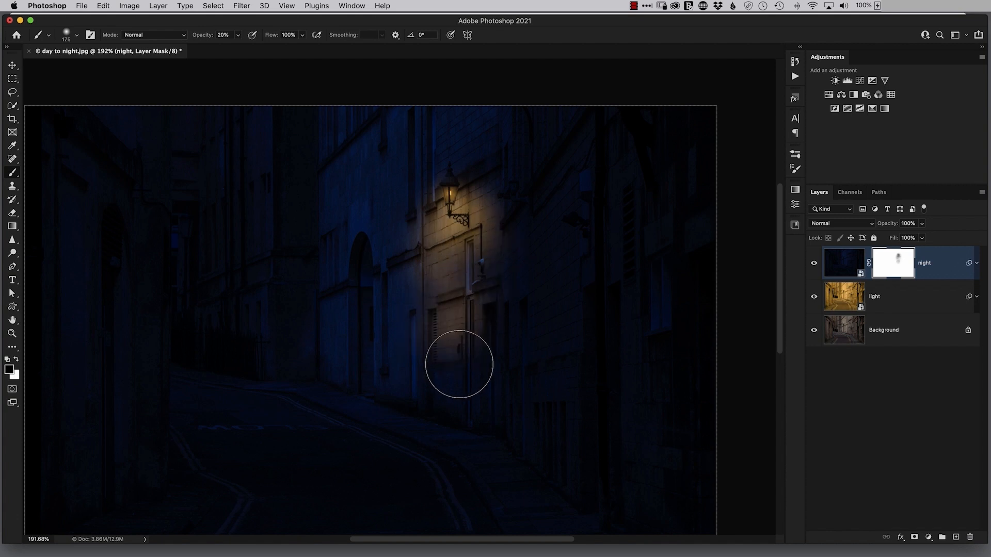
{"action": "left_click", "coordinate": [449, 361]}
{"action": "mouse_move", "coordinate": [467, 311]}
{"action": "left_mouse_down"}
{"action": "mouse_move", "coordinate": [458, 346]}
{"action": "mouse_move", "coordinate": [445, 246]}
{"action": "mouse_move", "coordinate": [461, 222]}
{"action": "mouse_move", "coordinate": [454, 281]}
{"action": "mouse_move", "coordinate": [473, 266]}
{"action": "mouse_move", "coordinate": [463, 230]}
{"action": "mouse_move", "coordinate": [477, 223]}
{"action": "mouse_move", "coordinate": [451, 232]}
{"action": "mouse_move", "coordinate": [466, 206]}
{"action": "mouse_move", "coordinate": [481, 230]}
{"action": "mouse_move", "coordinate": [447, 238]}
{"action": "mouse_move", "coordinate": [437, 216]}
{"action": "mouse_move", "coordinate": [479, 219]}
{"action": "mouse_move", "coordinate": [450, 229]}
{"action": "mouse_move", "coordinate": [458, 220]}
{"action": "mouse_move", "coordinate": [465, 239]}
{"action": "mouse_move", "coordinate": [441, 265]}
{"action": "mouse_move", "coordinate": [461, 273]}
{"action": "mouse_move", "coordinate": [450, 234]}
{"action": "mouse_move", "coordinate": [456, 312]}
{"action": "mouse_move", "coordinate": [474, 357]}
{"action": "mouse_move", "coordinate": [479, 347]}
{"action": "mouse_move", "coordinate": [480, 418]}
{"action": "mouse_move", "coordinate": [444, 402]}
{"action": "mouse_move", "coordinate": [449, 355]}
{"action": "mouse_move", "coordinate": [433, 353]}
{"action": "mouse_move", "coordinate": [429, 300]}
{"action": "mouse_move", "coordinate": [440, 291]}
{"action": "mouse_move", "coordinate": [425, 345]}
{"action": "mouse_move", "coordinate": [458, 402]}
{"action": "mouse_move", "coordinate": [451, 432]}
{"action": "mouse_move", "coordinate": [418, 422]}
{"action": "mouse_move", "coordinate": [397, 441]}
{"action": "mouse_move", "coordinate": [463, 432]}
{"action": "mouse_move", "coordinate": [423, 410]}
{"action": "mouse_move", "coordinate": [403, 380]}
{"action": "left_mouse_up"}
{"action": "key", "text": "bracketleft"}
{"action": "key", "text": "bracketleft"}
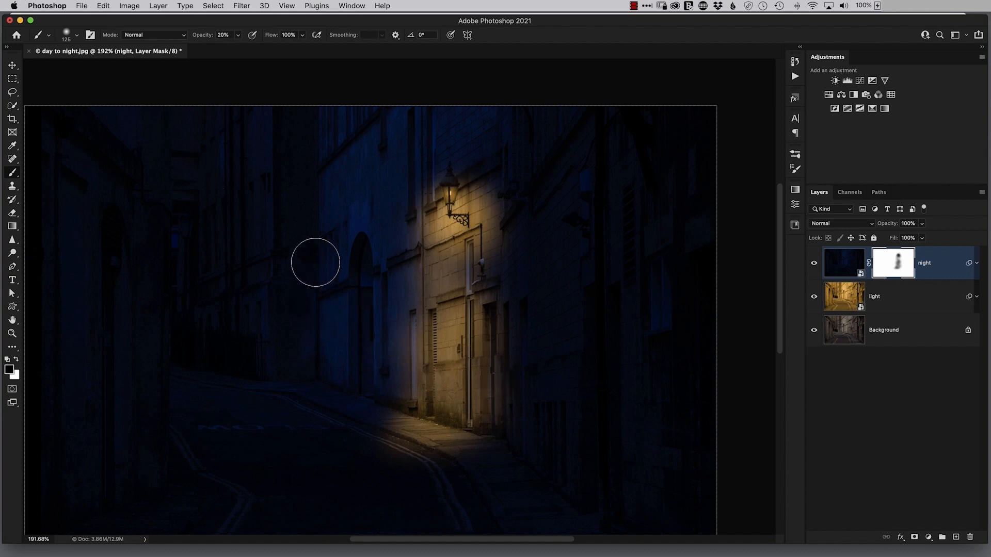
Start a Pen path at the left base of the arched doorway and run it up to where the arch begins.
{"action": "left_click_drag", "start_coordinate": [354, 324], "coordinate": [391, 335]}
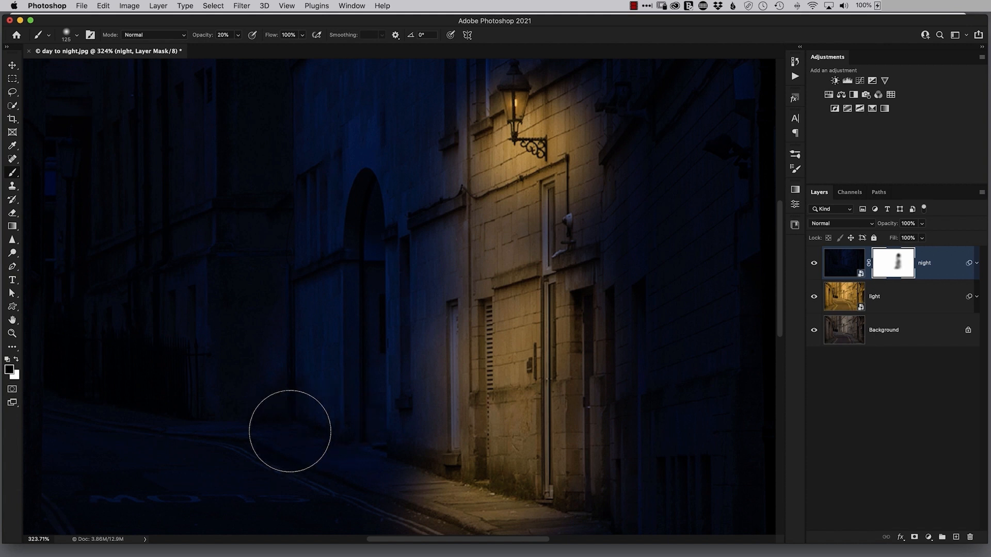
{"action": "left_click_drag", "start_coordinate": [385, 337], "coordinate": [465, 359]}
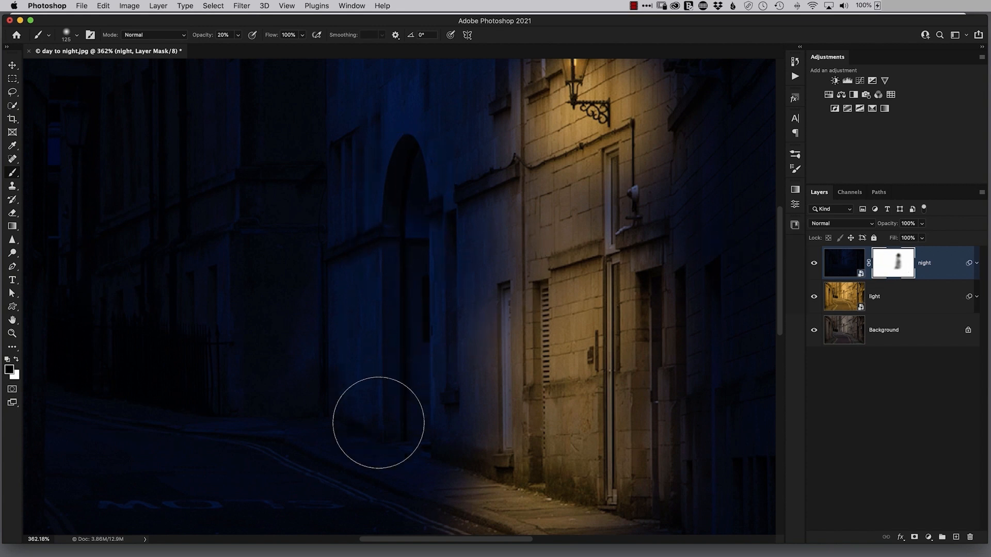
{"action": "key", "text": "p"}
{"action": "left_click_drag", "start_coordinate": [407, 406], "coordinate": [427, 416]}
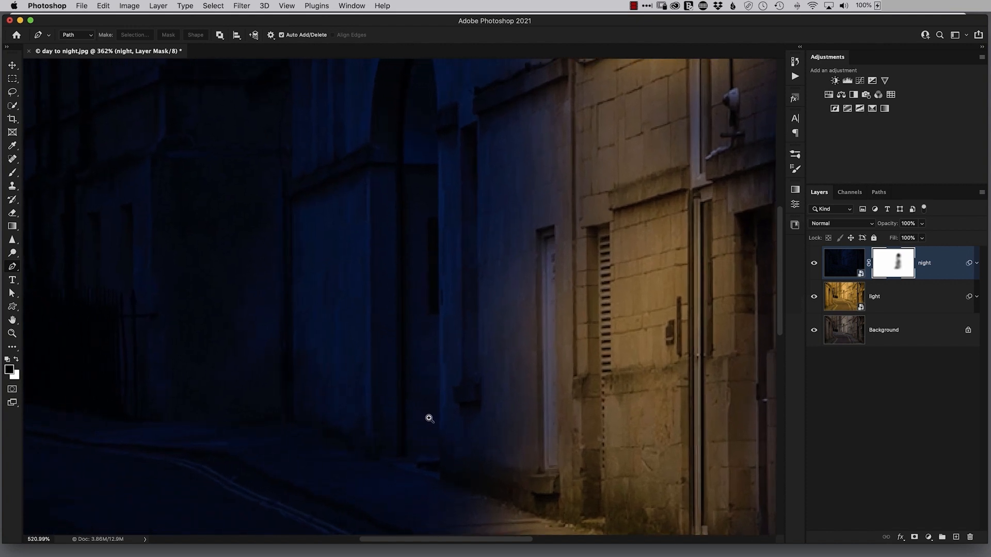
{"action": "left_click_drag", "start_coordinate": [379, 365], "coordinate": [378, 387]}
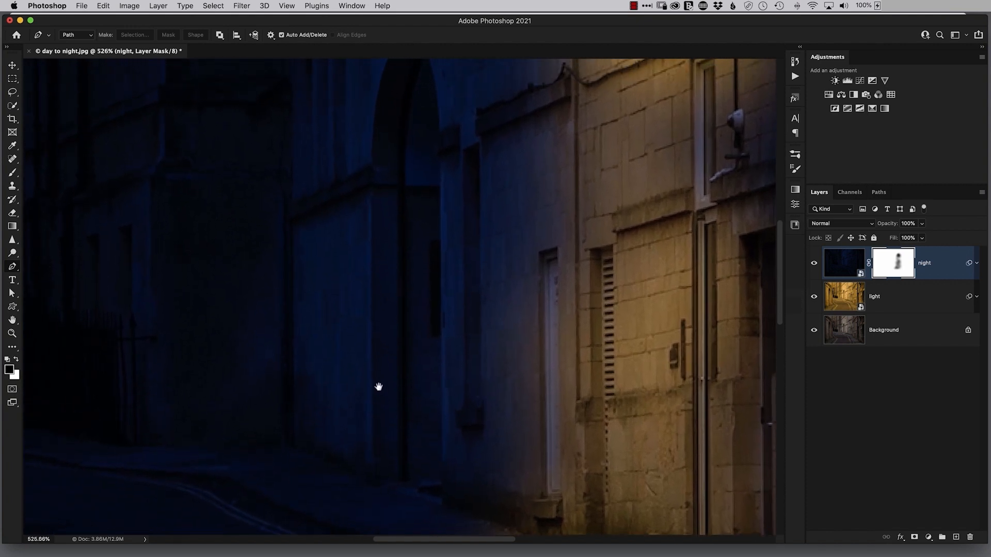
{"action": "left_click", "coordinate": [375, 486]}
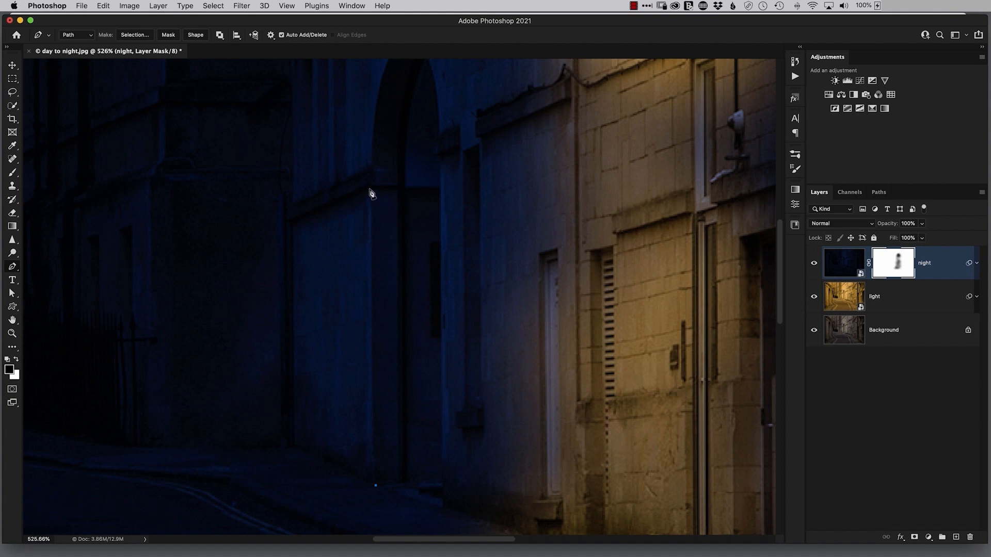
{"action": "left_click_drag", "start_coordinate": [371, 188], "coordinate": [371, 167]}
Trace the curve of the doorway's arch with the Pen path and continue onto its right edge.
{"action": "left_click_drag", "start_coordinate": [436, 154], "coordinate": [411, 233]}
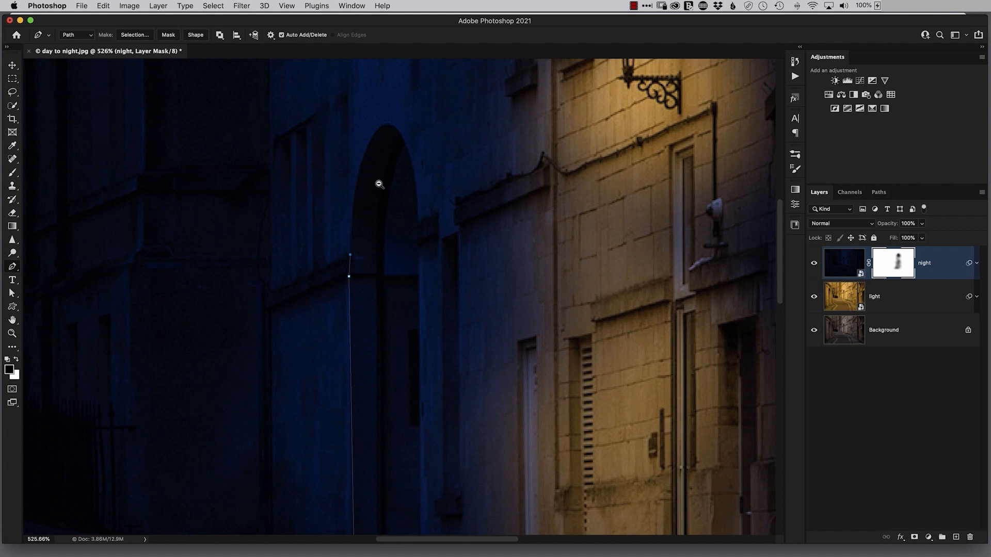
{"action": "left_click_drag", "start_coordinate": [379, 183], "coordinate": [352, 187]}
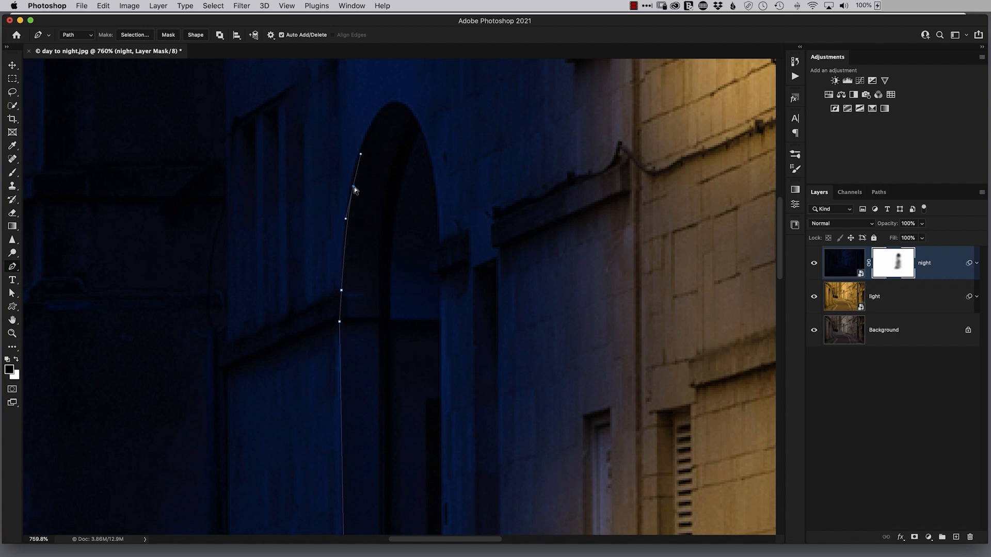
{"action": "mouse_move", "coordinate": [353, 187]}
{"action": "left_mouse_down"}
{"action": "mouse_move", "coordinate": [379, 204]}
{"action": "mouse_move", "coordinate": [340, 202]}
{"action": "mouse_move", "coordinate": [350, 190]}
{"action": "left_mouse_up"}
{"action": "left_click", "coordinate": [357, 139]}
{"action": "left_click", "coordinate": [375, 119]}
{"action": "left_click_drag", "start_coordinate": [375, 119], "coordinate": [422, 135]}
{"action": "mouse_move", "coordinate": [439, 196]}
{"action": "left_mouse_down"}
{"action": "mouse_move", "coordinate": [442, 236]}
{"action": "mouse_move", "coordinate": [439, 202]}
{"action": "left_mouse_up"}
{"action": "left_click", "coordinate": [440, 278]}
Run the path down the doorway's right edge, close it at the base and convert it to a selection.
{"action": "scroll", "coordinate": [383, 255], "scroll_direction": "down", "scroll_amount": 3}
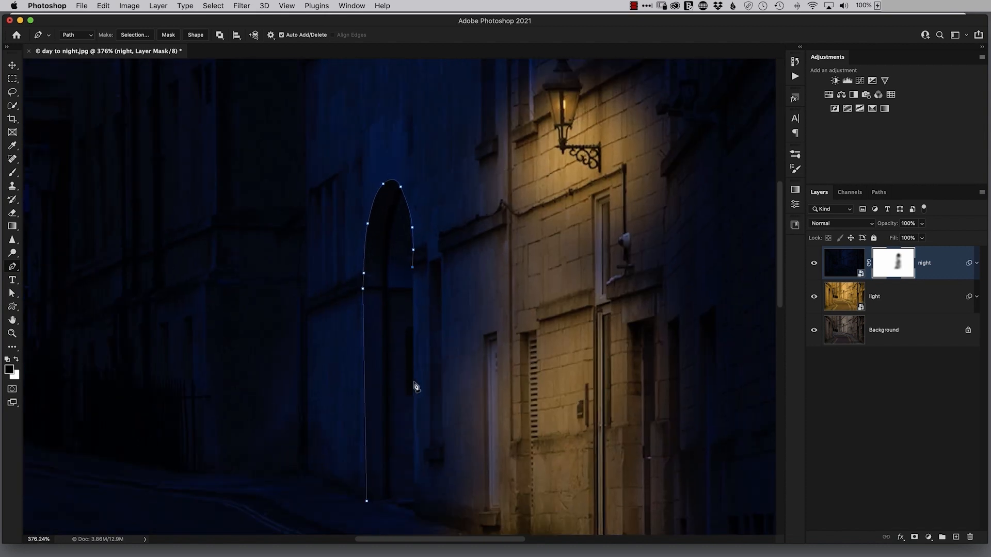
{"action": "scroll", "coordinate": [346, 330], "scroll_direction": "down", "scroll_amount": 3}
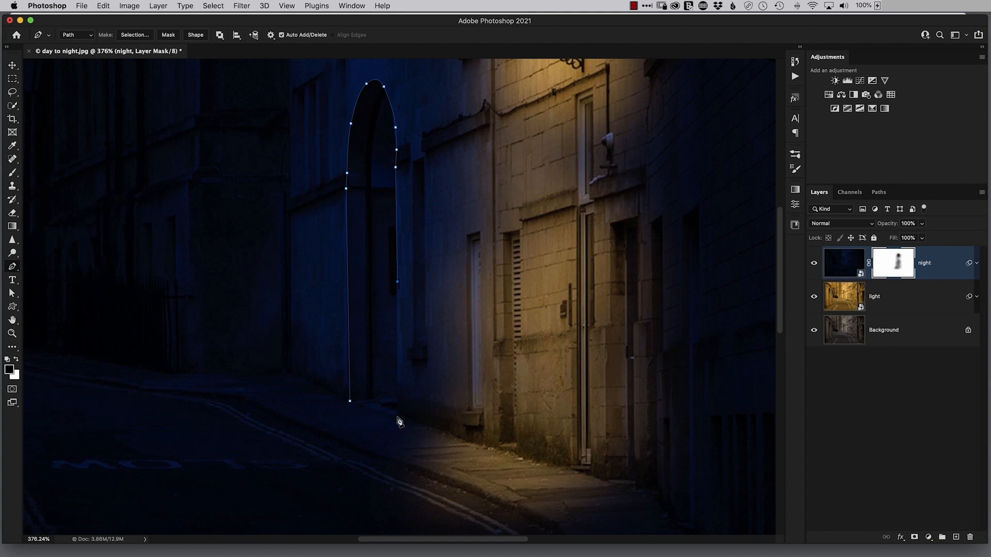
{"action": "left_click", "coordinate": [399, 419]}
{"action": "left_click", "coordinate": [350, 403]}
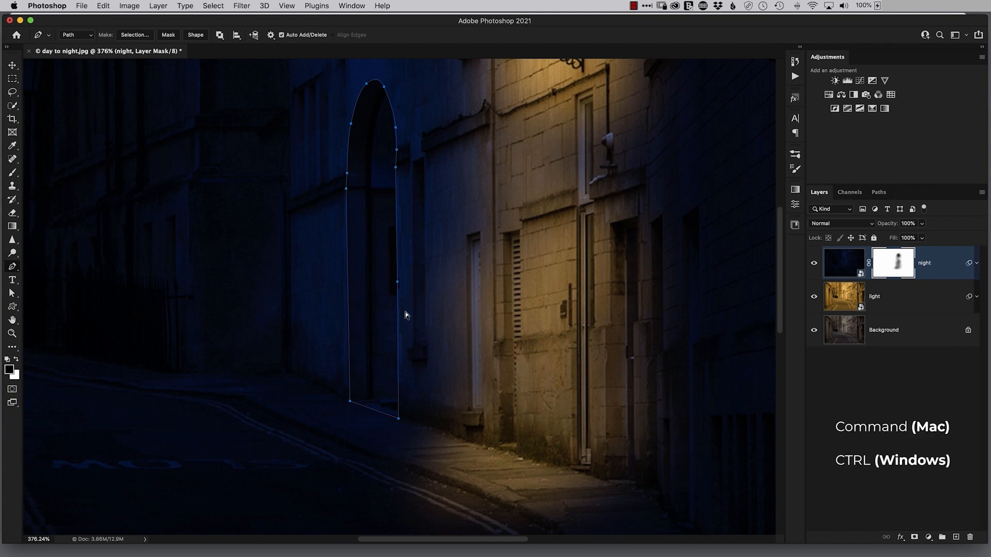
{"action": "key", "text": "super+Return"}
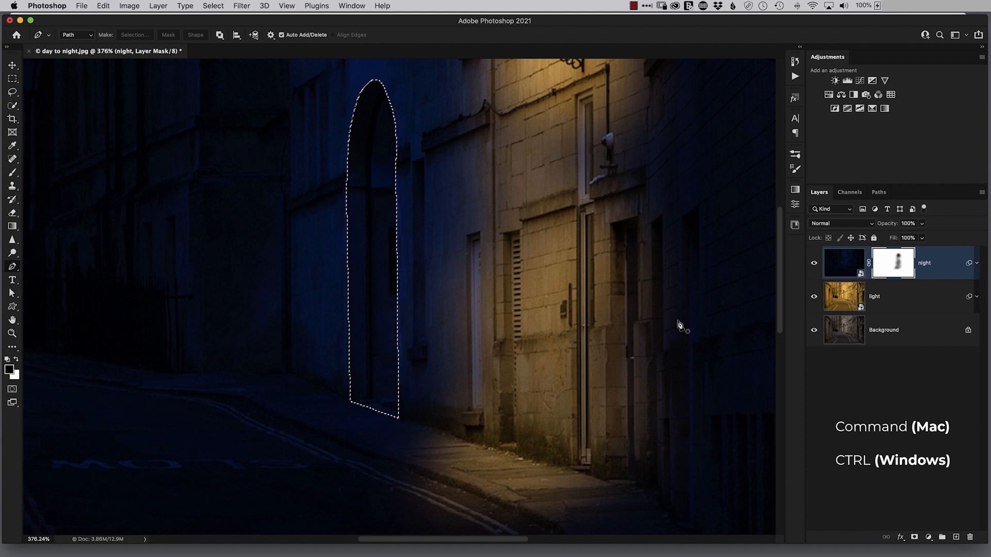
Fill the doorway selection on the night mask with Black at 100% opacity and deselect.
{"action": "left_click", "coordinate": [102, 6]}
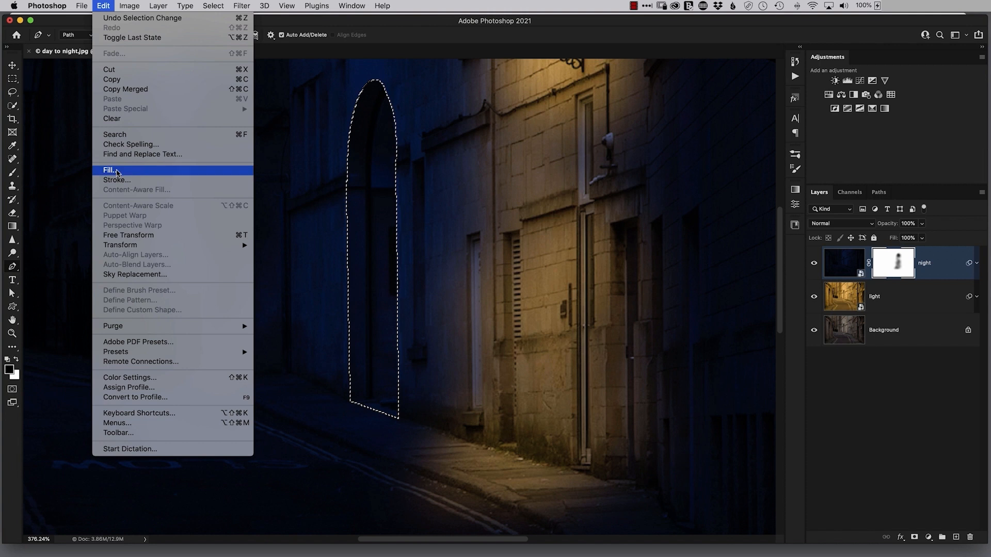
{"action": "left_click", "coordinate": [122, 170]}
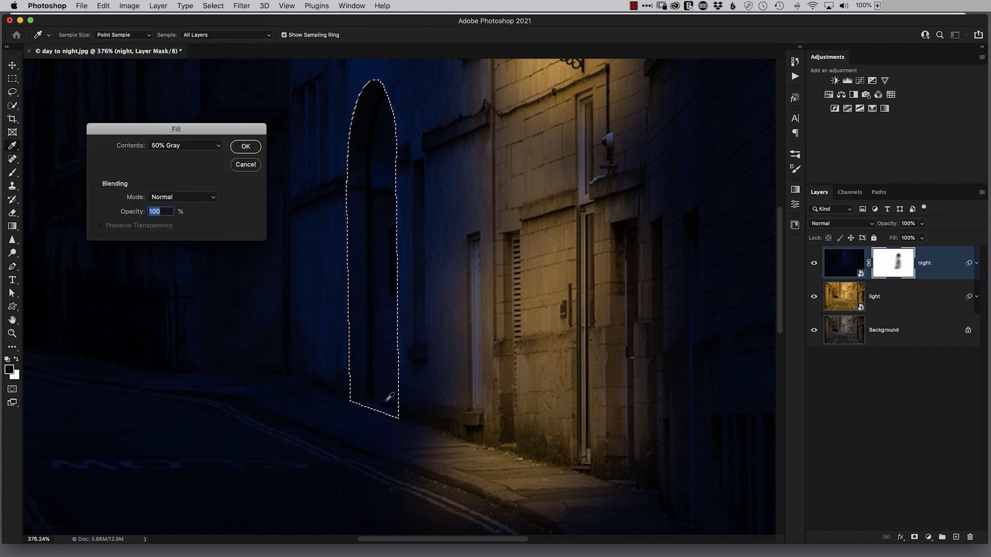
{"action": "left_click", "coordinate": [173, 146]}
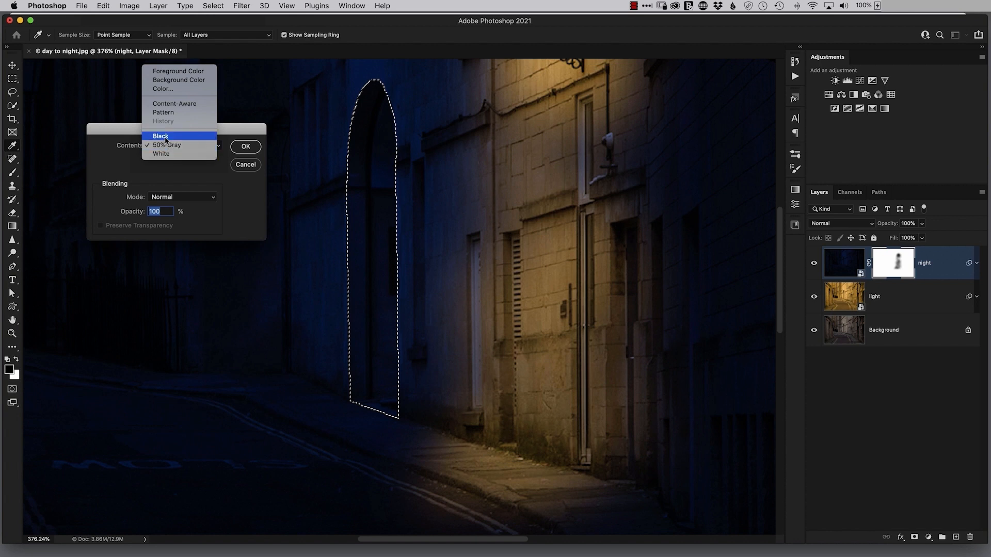
{"action": "left_click", "coordinate": [166, 137]}
{"action": "left_click", "coordinate": [245, 146]}
{"action": "key", "text": "p"}
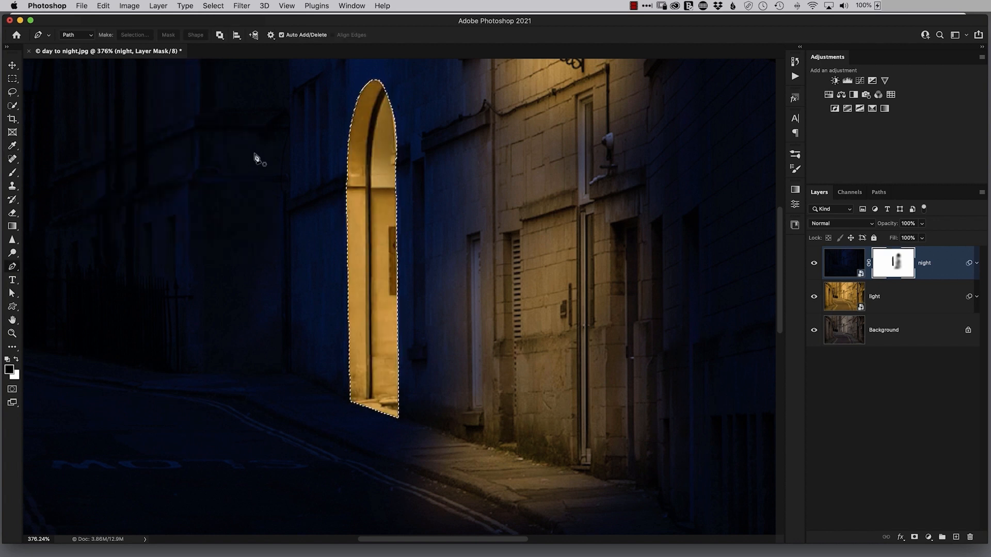
{"action": "key", "text": "ctrl+d"}
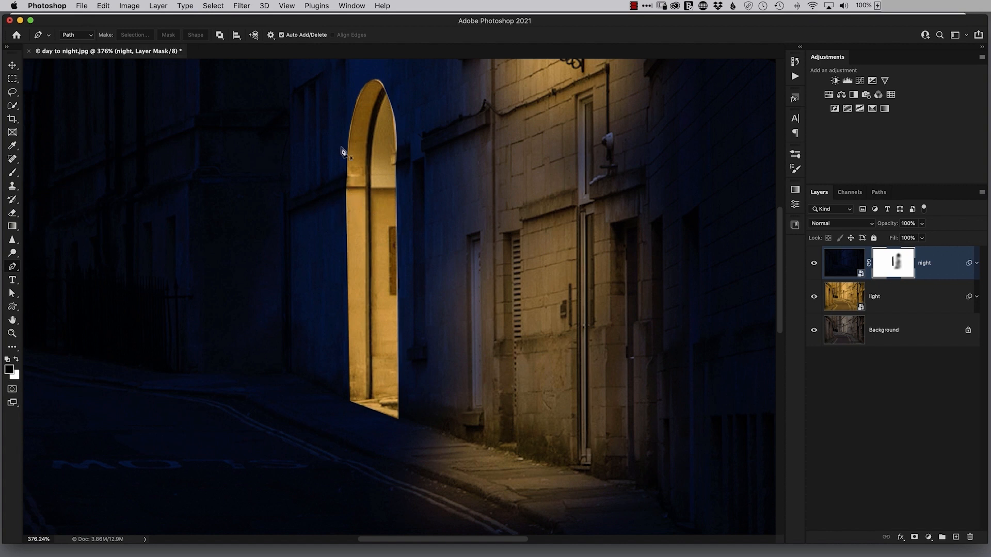
Switch to the Brush, raise its hardness for a firmer edge and reduce its size to 7 px.
{"action": "scroll", "coordinate": [342, 322], "scroll_direction": "down", "scroll_amount": 1}
{"action": "left_click_drag", "start_coordinate": [342, 322], "coordinate": [344, 329]}
{"action": "left_click_drag", "start_coordinate": [371, 385], "coordinate": [461, 293]}
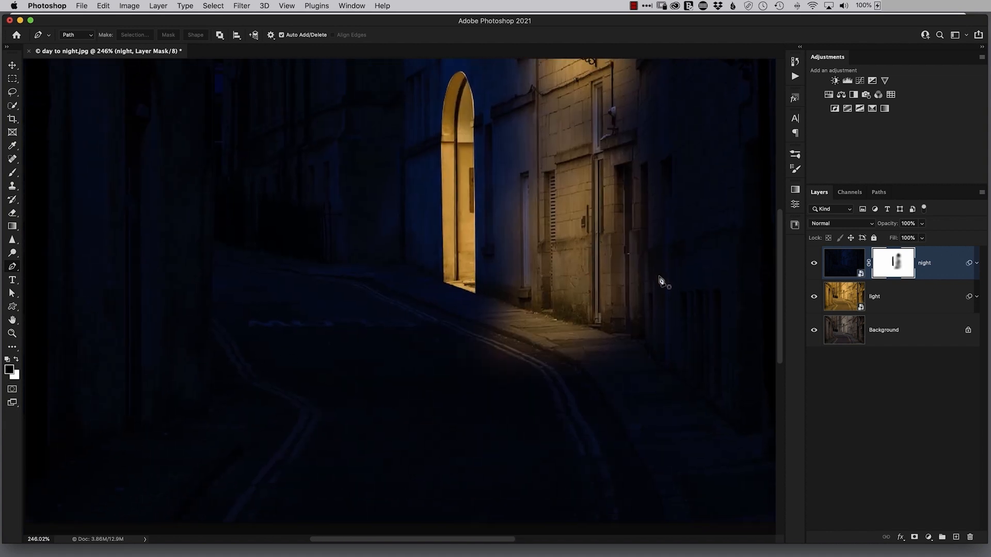
{"action": "key", "text": "b"}
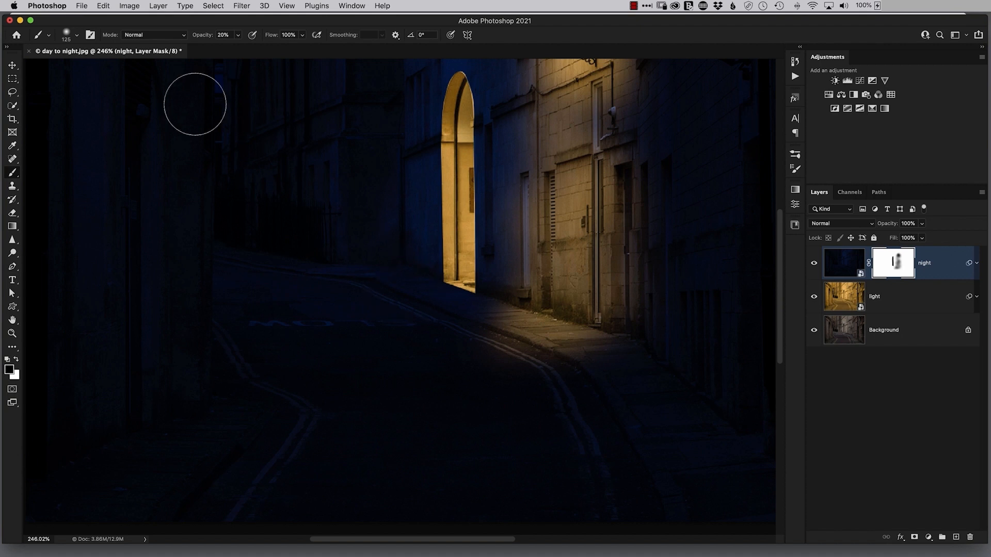
{"action": "left_click", "coordinate": [77, 36]}
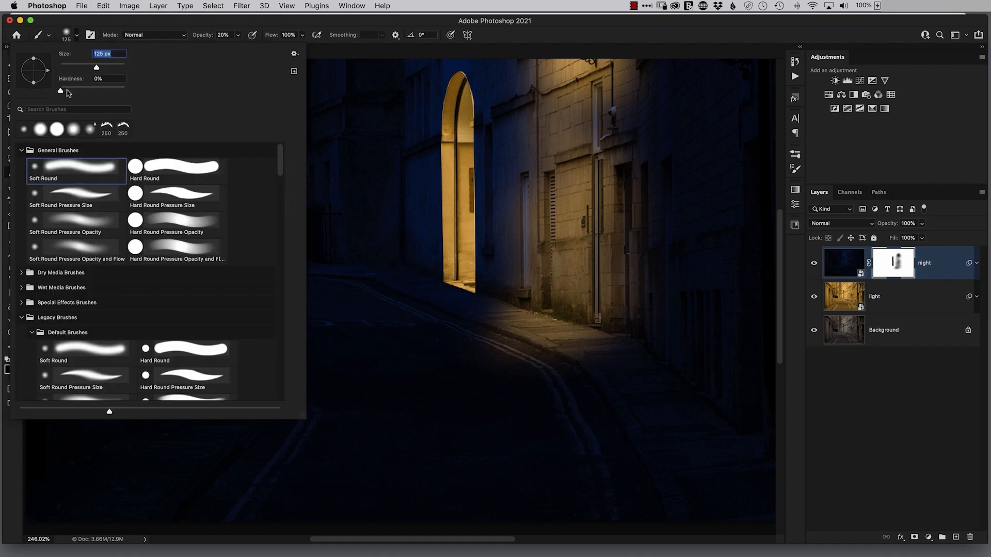
{"action": "left_click_drag", "start_coordinate": [61, 91], "coordinate": [83, 90]}
{"action": "left_click", "coordinate": [555, 32]}
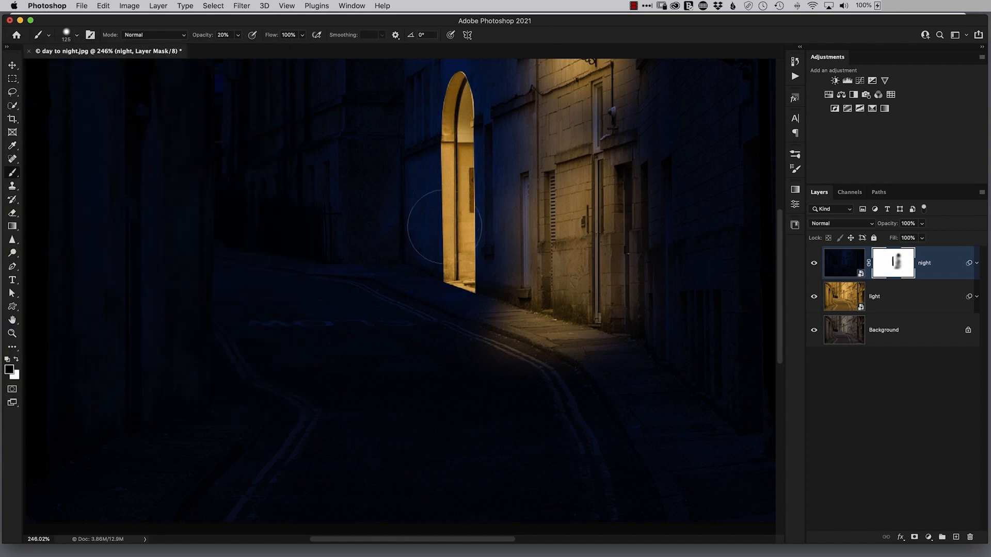
{"action": "key", "text": "bracketleft"}
{"action": "key", "text": "bracketleft"}
{"action": "key", "text": "bracketleft"}
{"action": "key", "text": "bracketleft"}
{"action": "key", "text": "bracketleft"}
{"action": "key", "text": "bracketleft"}
{"action": "key", "text": "bracketleft"}
Try a straight stroke at 20% opacity from the doorway's base across the road, and undo it.
{"action": "left_click", "coordinate": [213, 328], "text": "shift"}
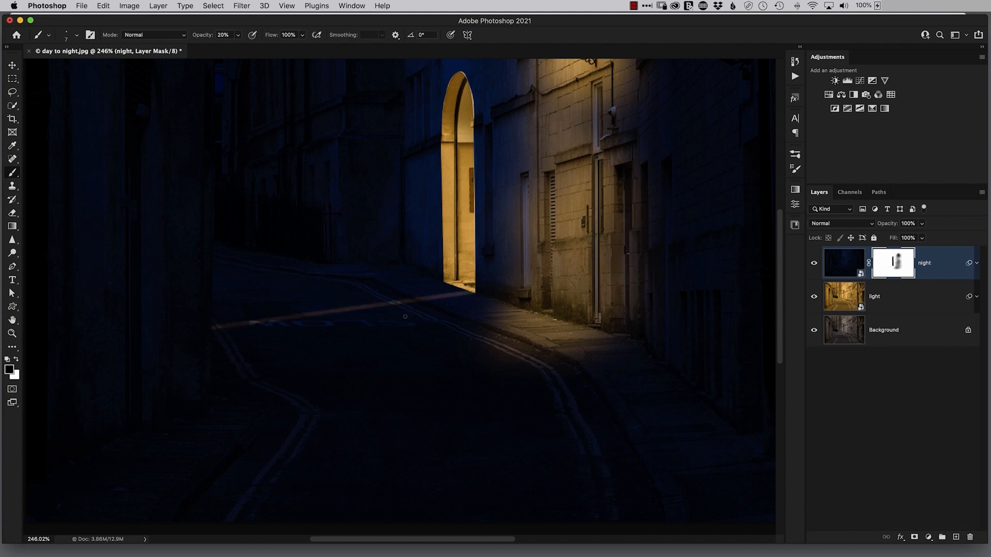
{"action": "key", "text": "super+z"}
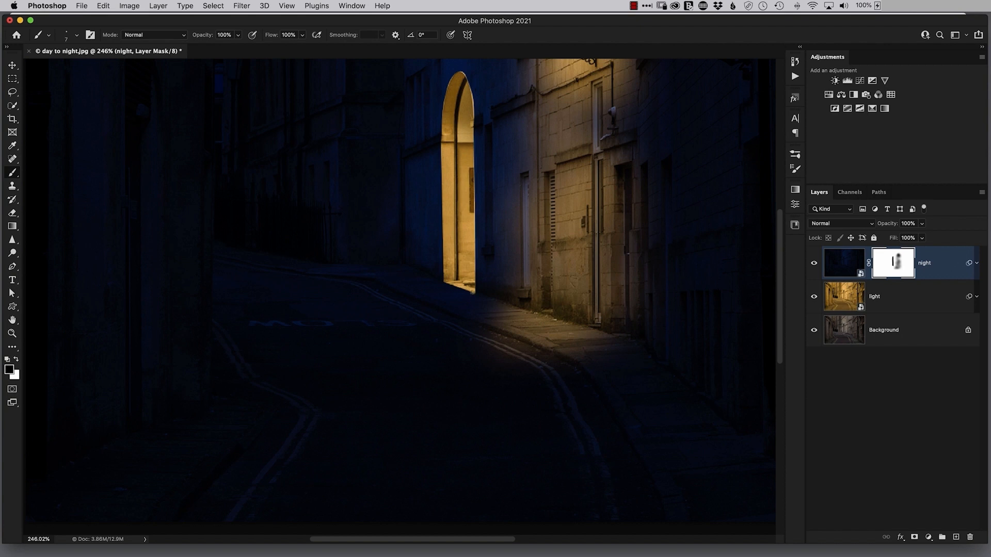
Outline a beam of light on the night mask with straight black strokes at 100% opacity from the doorway's base across the road.
{"action": "left_click", "coordinate": [213, 327], "text": "shift"}
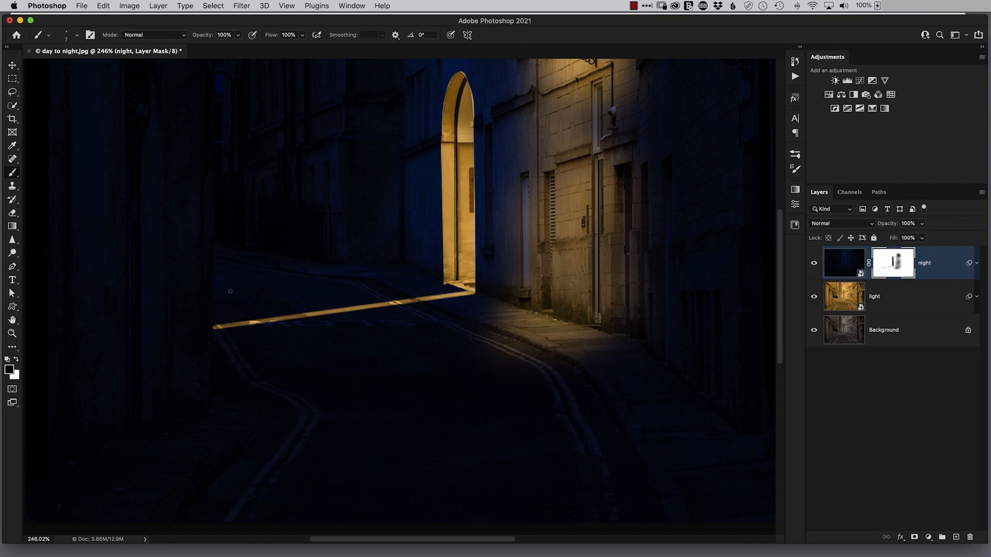
{"action": "left_click", "coordinate": [214, 295], "text": "shift"}
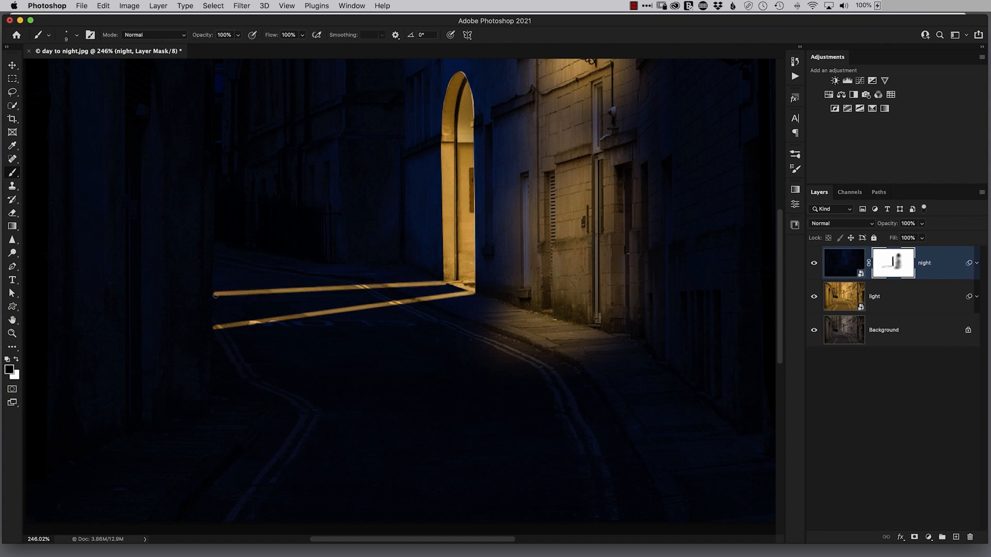
{"action": "left_click", "coordinate": [214, 295], "text": "shift"}
Fill the outlined light beam across the road and up to the doorway with a 20 px black brush.
{"action": "mouse_move", "coordinate": [238, 302]}
{"action": "left_mouse_down"}
{"action": "mouse_move", "coordinate": [221, 302]}
{"action": "mouse_move", "coordinate": [221, 322]}
{"action": "mouse_move", "coordinate": [302, 296]}
{"action": "mouse_move", "coordinate": [243, 302]}
{"action": "mouse_move", "coordinate": [310, 304]}
{"action": "mouse_move", "coordinate": [237, 307]}
{"action": "mouse_move", "coordinate": [276, 310]}
{"action": "mouse_move", "coordinate": [261, 312]}
{"action": "mouse_move", "coordinate": [400, 295]}
{"action": "mouse_move", "coordinate": [315, 311]}
{"action": "left_mouse_up"}
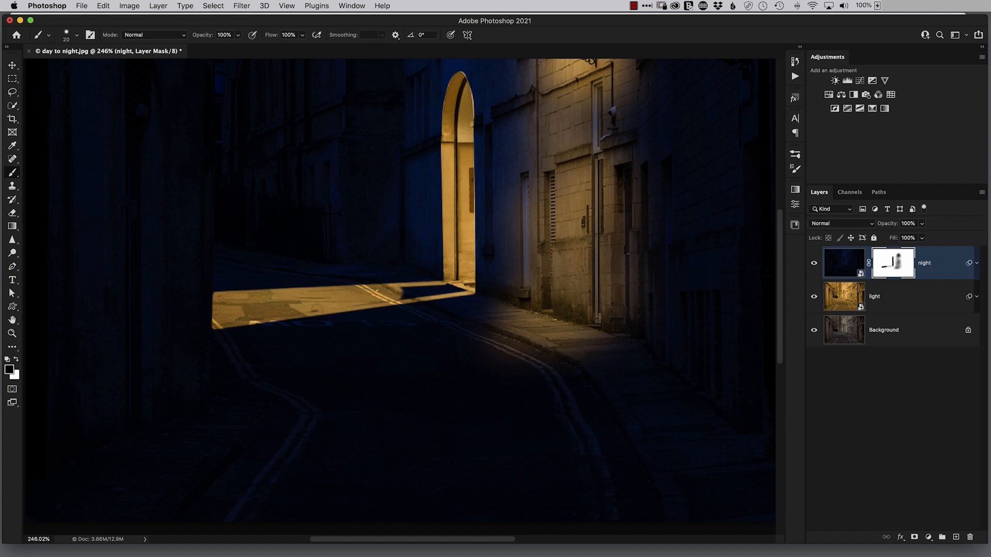
{"action": "left_click_drag", "start_coordinate": [394, 295], "coordinate": [471, 288]}
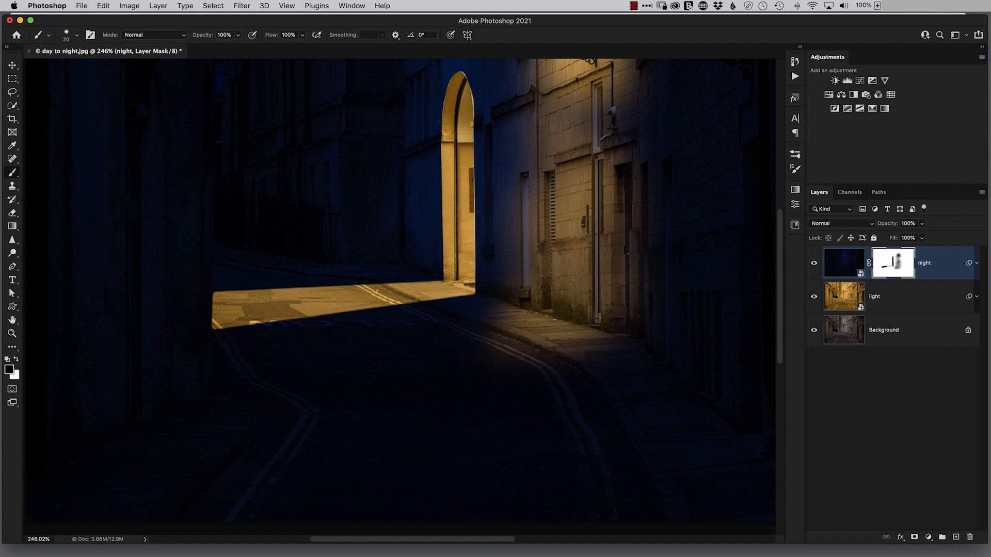
Make white the foreground colour and set the brush hardness to 0%.
{"action": "key", "text": "super+0"}
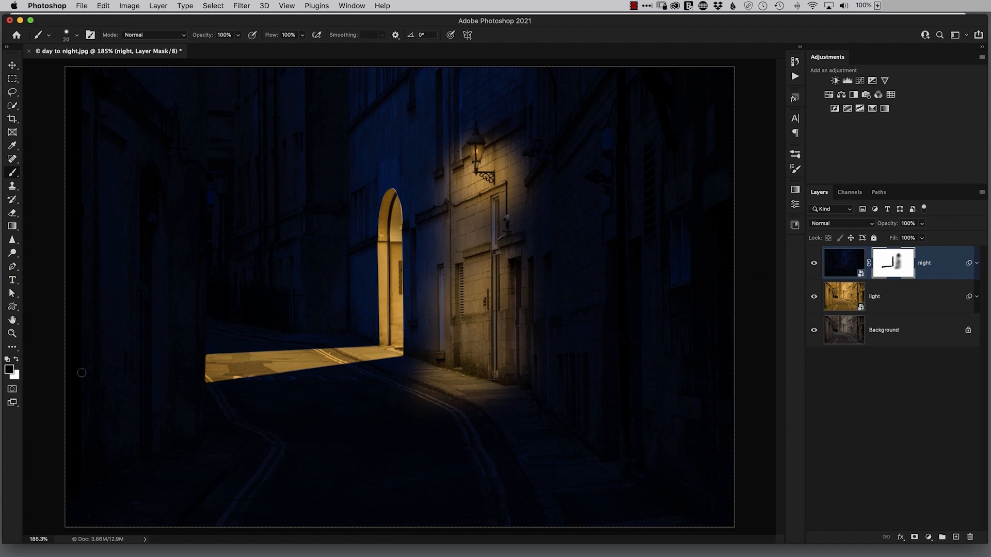
{"action": "left_click", "coordinate": [16, 360]}
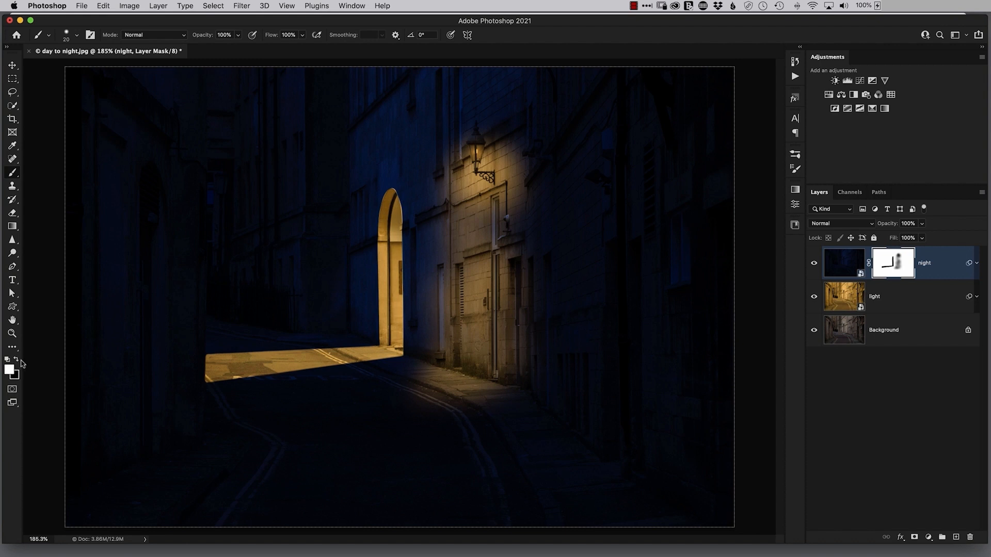
{"action": "left_click", "coordinate": [77, 35]}
{"action": "left_click_drag", "start_coordinate": [61, 92], "coordinate": [54, 92]}
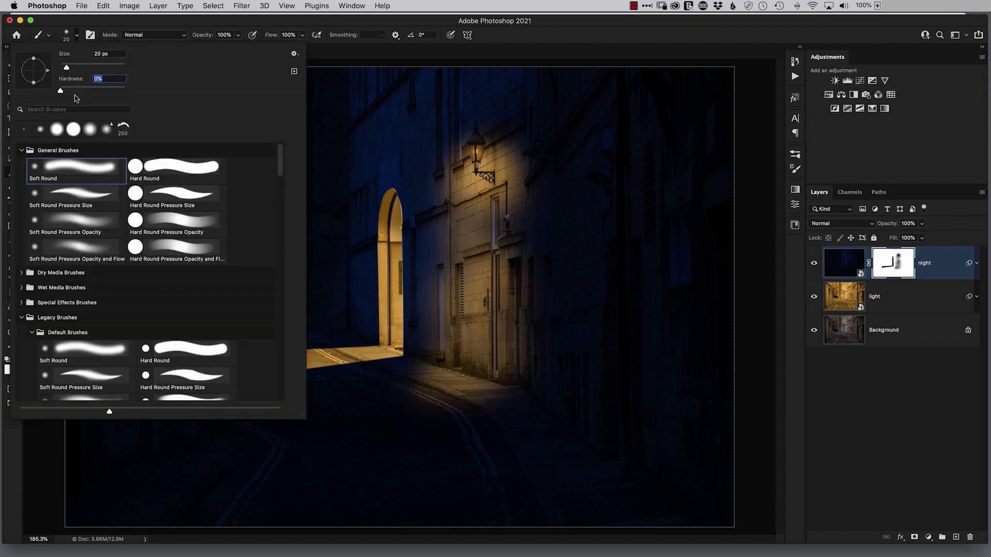
{"action": "left_click", "coordinate": [489, 42]}
Try fading the far end of the road's light beam with a soft 700 px white brush on the night mask.
{"action": "left_click_drag", "start_coordinate": [313, 285], "coordinate": [286, 279]}
{"action": "key", "text": "]"}
{"action": "key", "text": "]"}
{"action": "key", "text": "]"}
{"action": "key", "text": "]"}
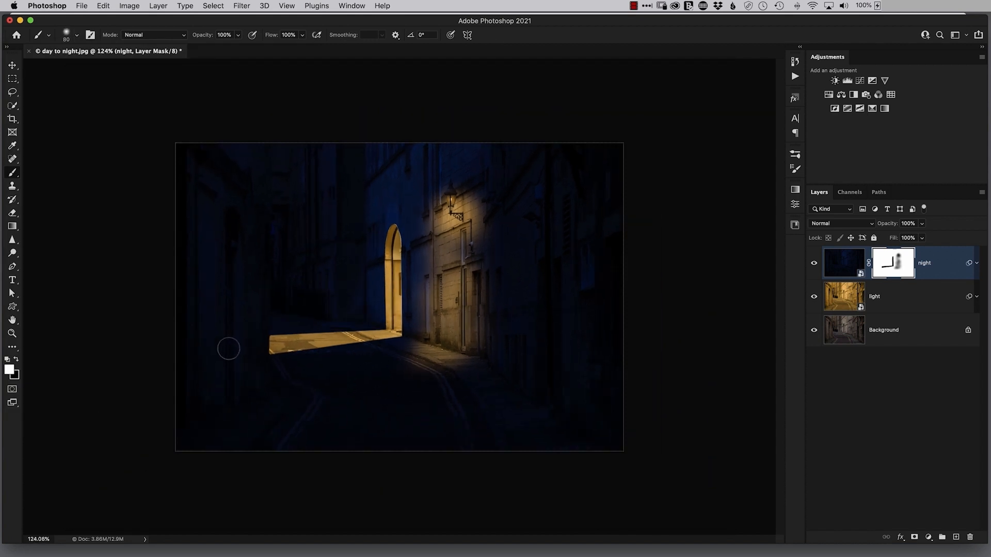
{"action": "key", "text": "]"}
{"action": "key", "text": "]"}
{"action": "key", "text": "]"}
{"action": "key", "text": "]"}
{"action": "key", "text": "]"}
{"action": "key", "text": "]"}
{"action": "key", "text": "]"}
{"action": "key", "text": "]"}
{"action": "key", "text": "]"}
{"action": "key", "text": "]"}
{"action": "key", "text": "]"}
{"action": "key", "text": "]"}
{"action": "key", "text": "]"}
{"action": "key", "text": "]"}
{"action": "key", "text": "]"}
{"action": "key", "text": "]"}
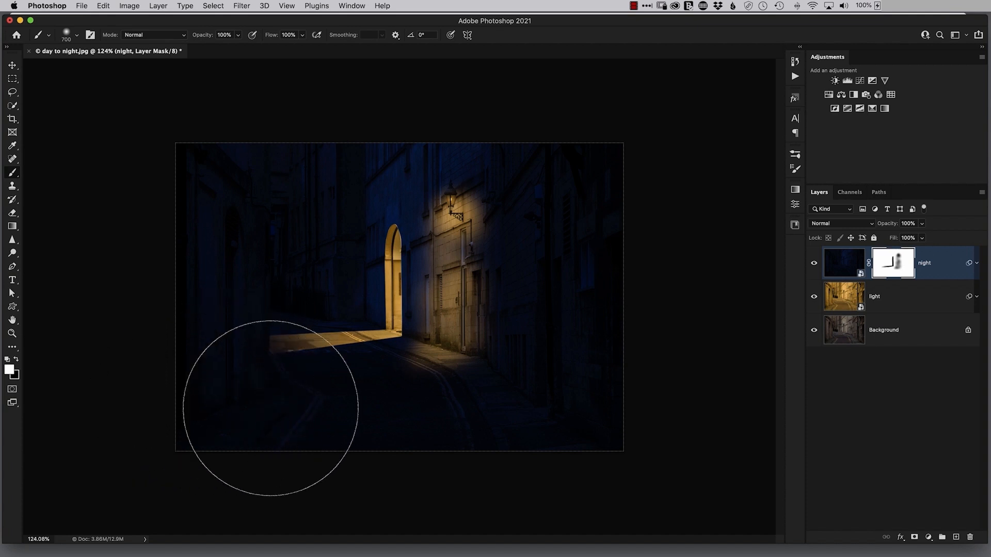
{"action": "scroll", "coordinate": [305, 390], "scroll_direction": "up", "scroll_amount": 3}
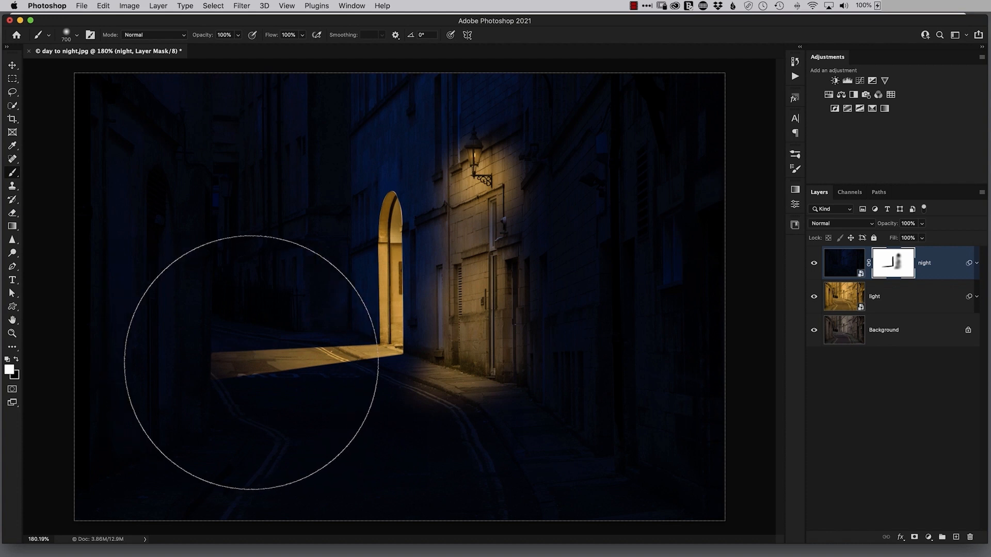
{"action": "scroll", "coordinate": [343, 346], "scroll_direction": "down", "scroll_amount": 3}
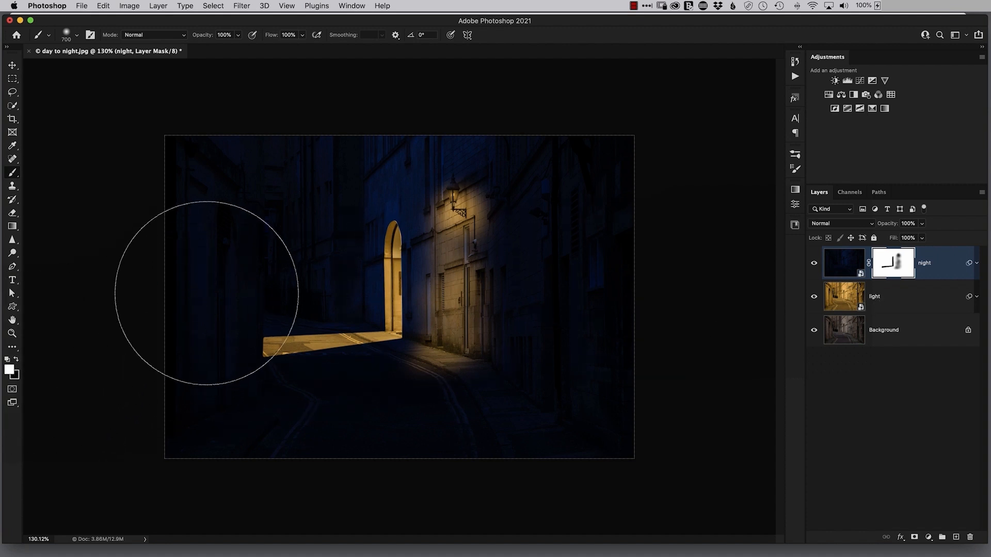
Fade the light beam's far end on the night mask with a linear white-to-transparent gradient drawn from the opposite wall towards the doorway.
{"action": "key", "text": "g"}
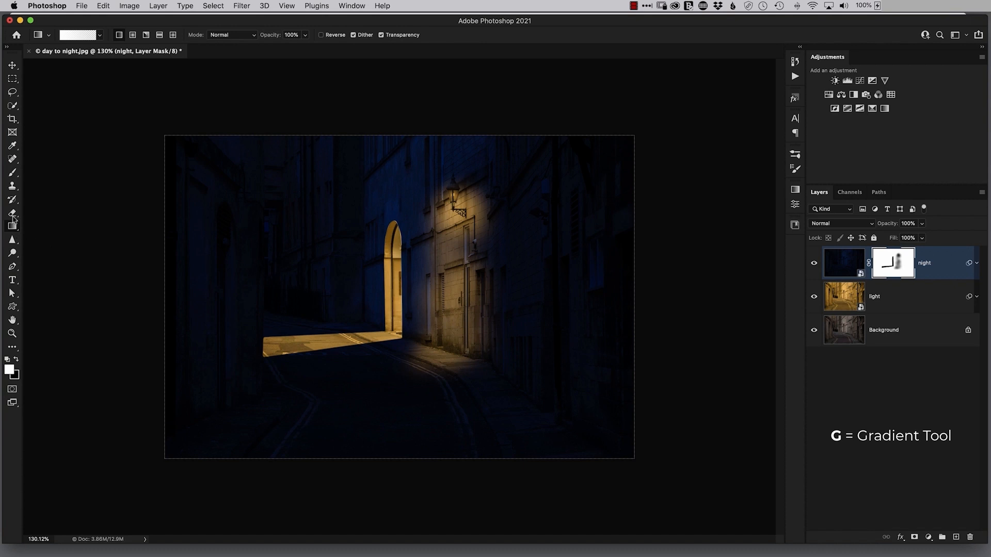
{"action": "left_click", "coordinate": [100, 36]}
{"action": "left_click", "coordinate": [32, 54]}
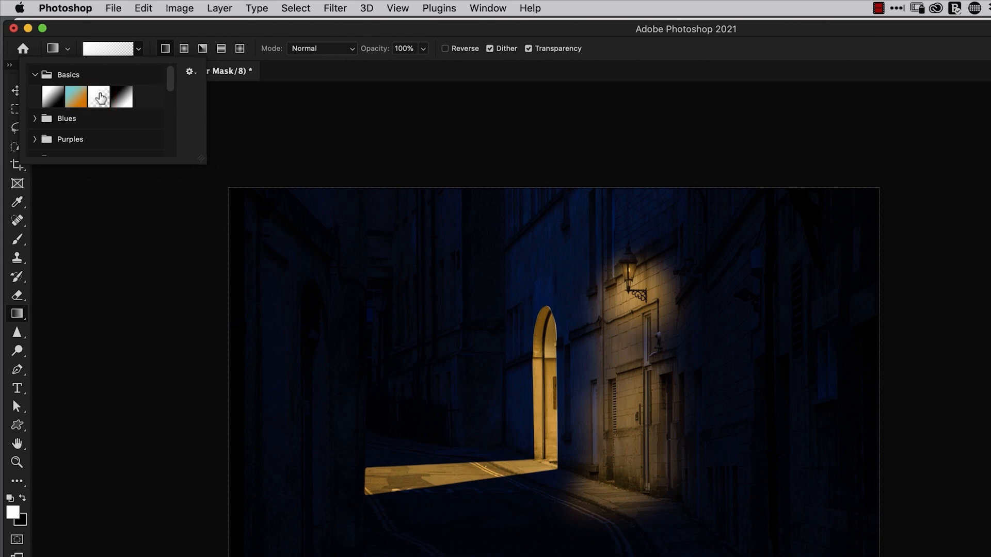
{"action": "left_click", "coordinate": [97, 96]}
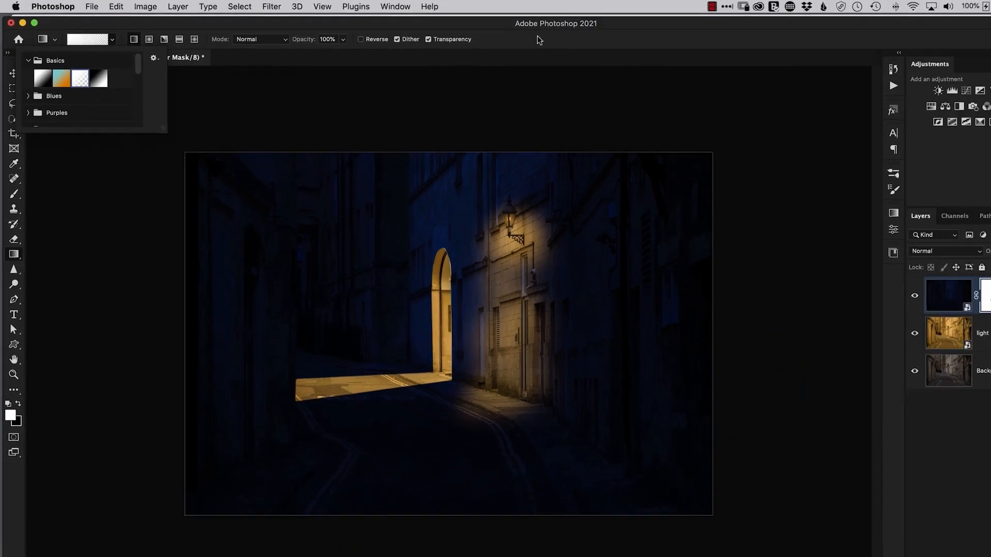
{"action": "left_click", "coordinate": [664, 45]}
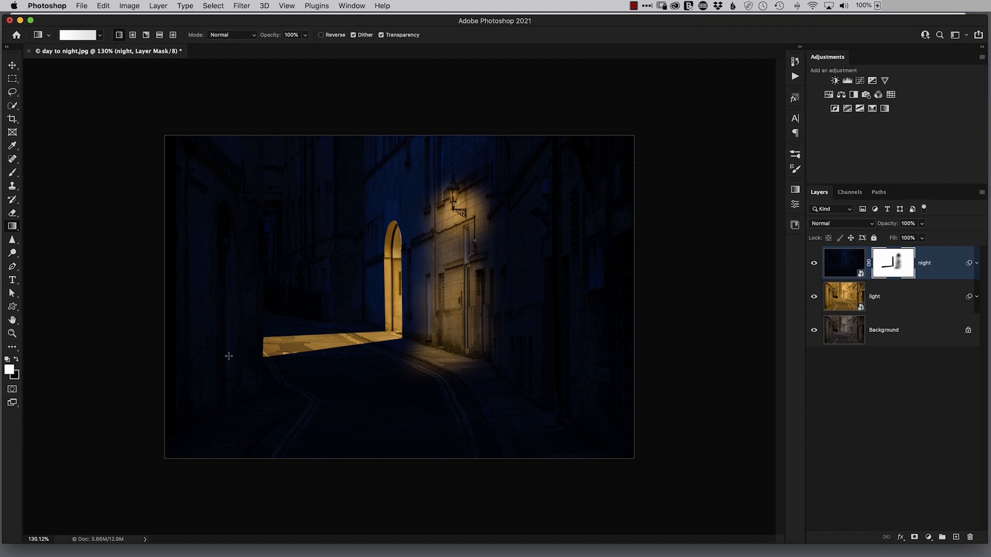
{"action": "left_click_drag", "start_coordinate": [237, 355], "coordinate": [368, 340]}
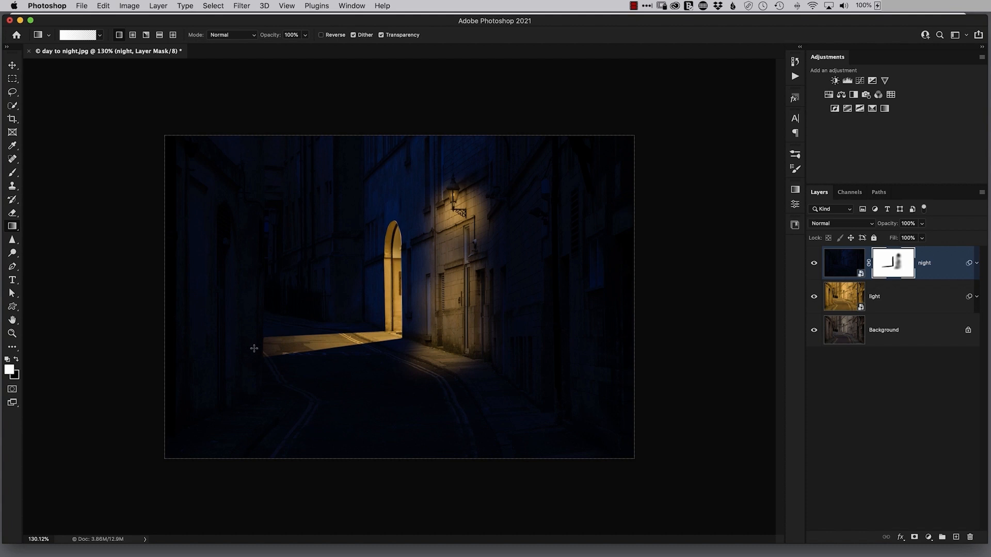
Compare the night scene with the original photo by isolating the Background layer and showing all layers again.
{"action": "left_click", "coordinate": [814, 341], "text": "alt"}
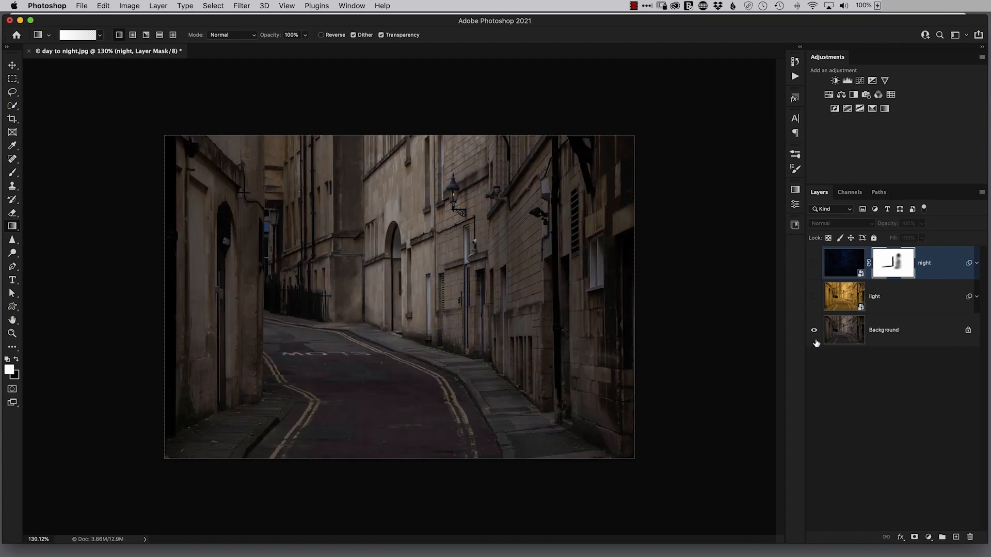
{"action": "left_click", "coordinate": [816, 343], "text": "alt"}
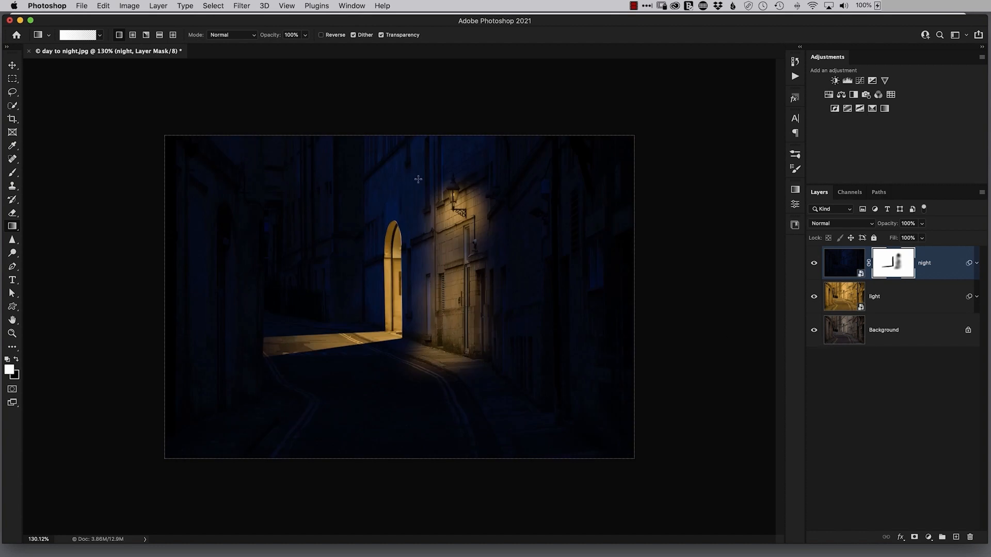